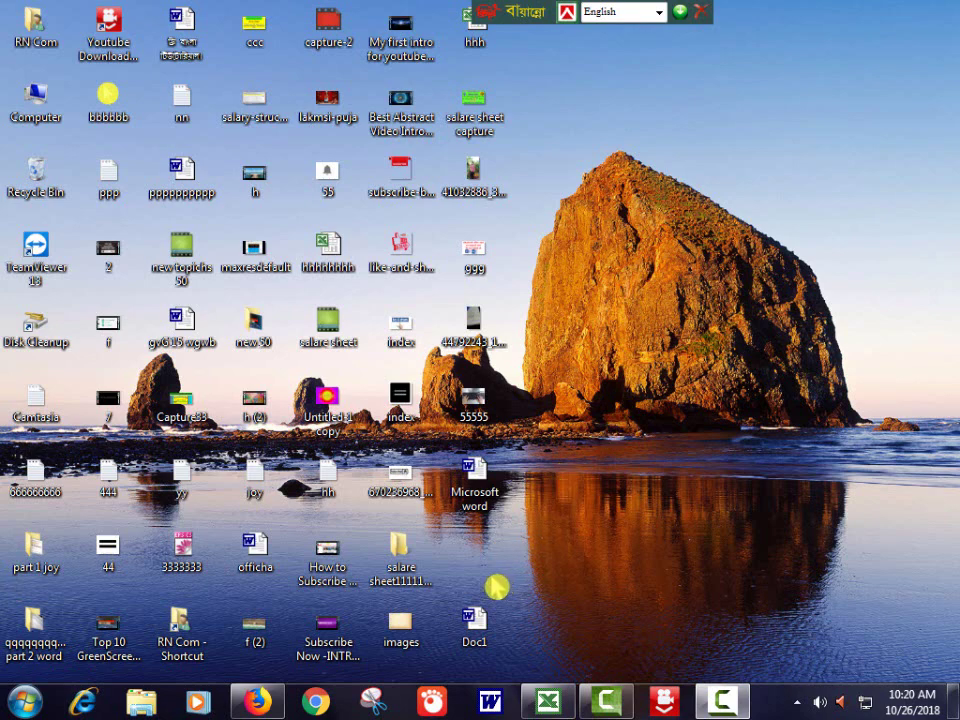
- Restore the hhh power bill workbook from the Excel taskbar button
click(474, 628)
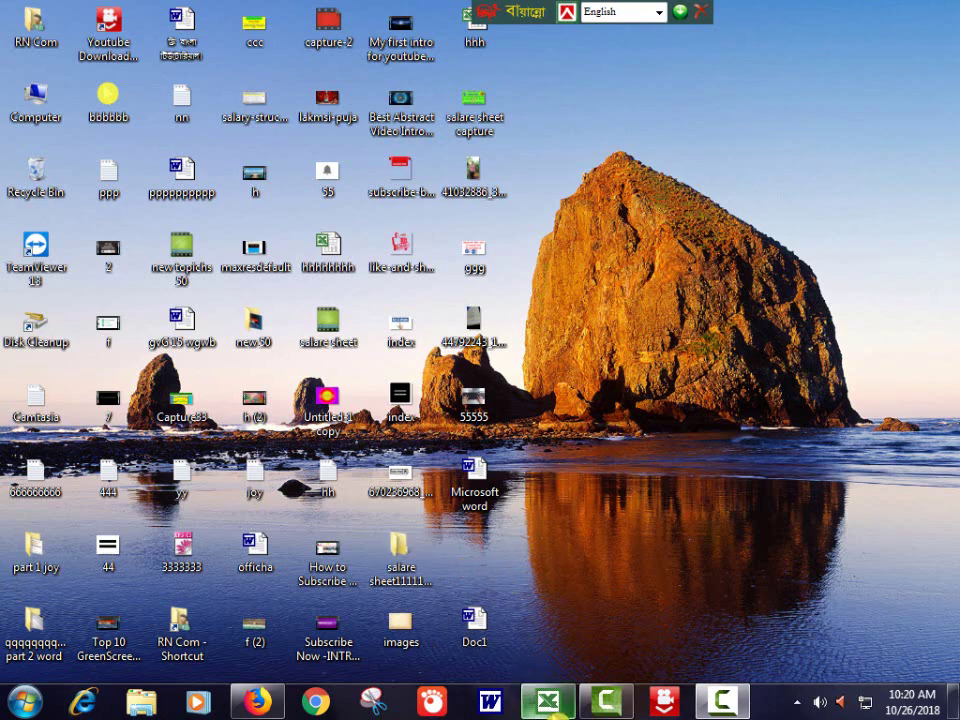
click(550, 704)
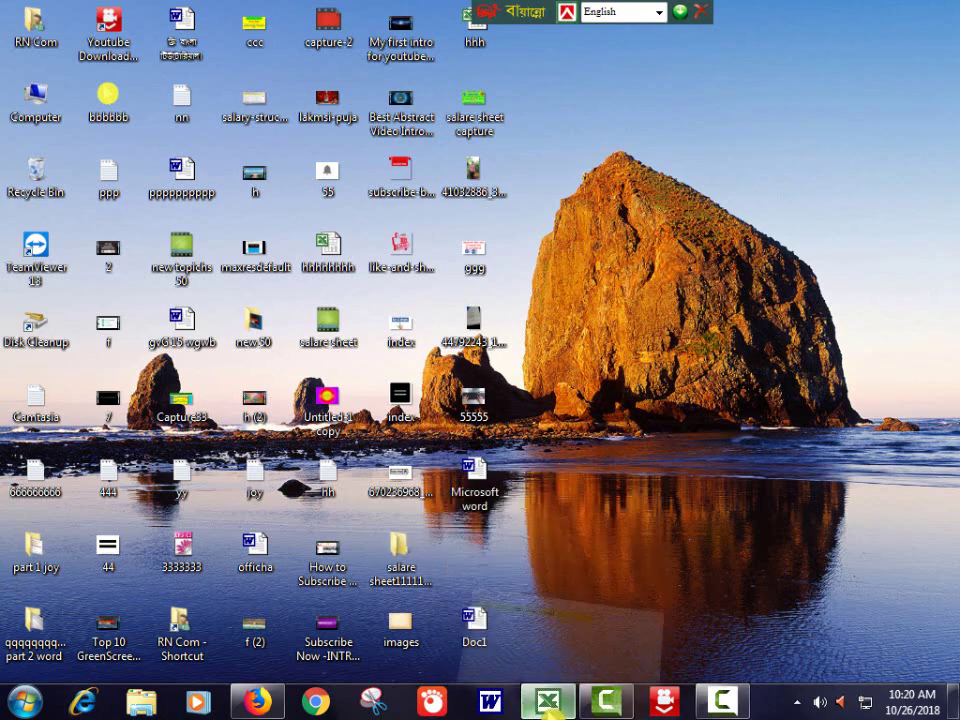
- Select payment cell F6, then minimize the hhh workbook to reveal the desktop
click(412, 365)
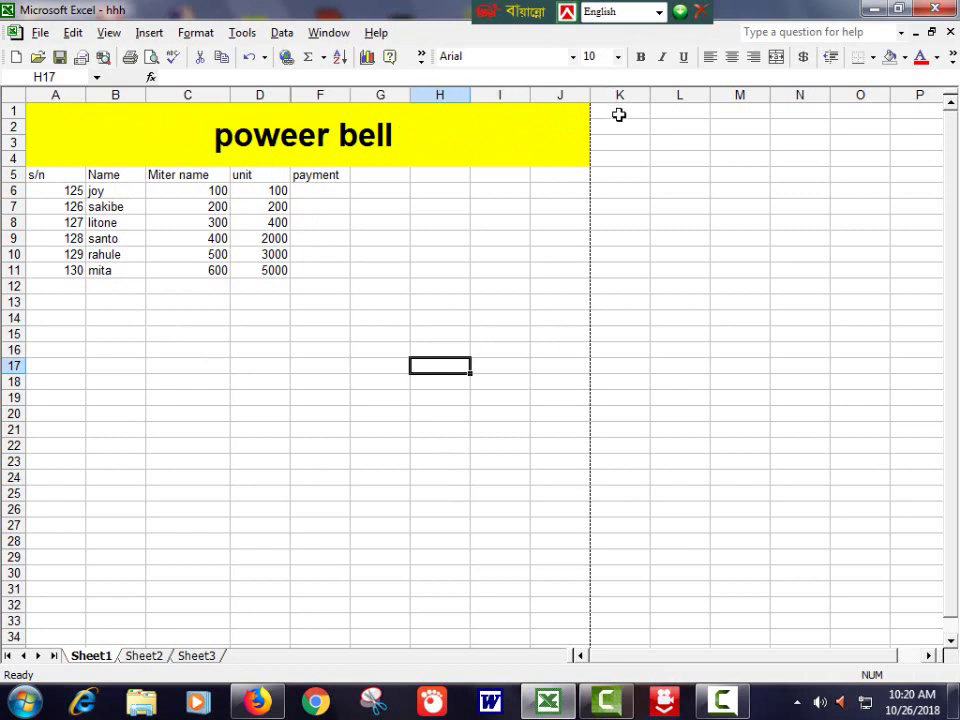
click(473, 193)
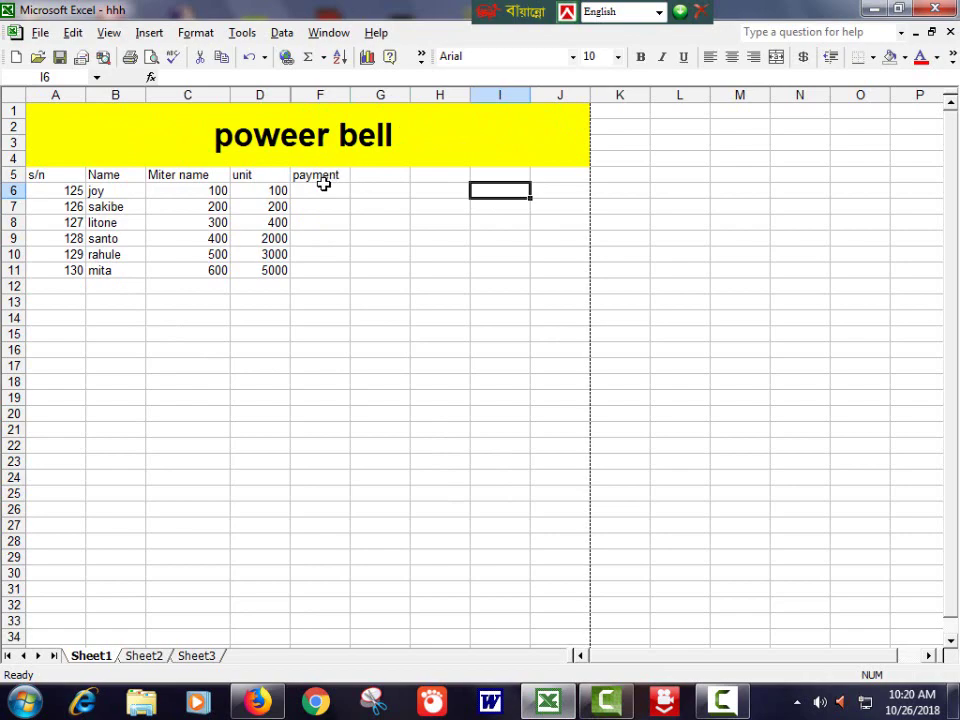
click(323, 190)
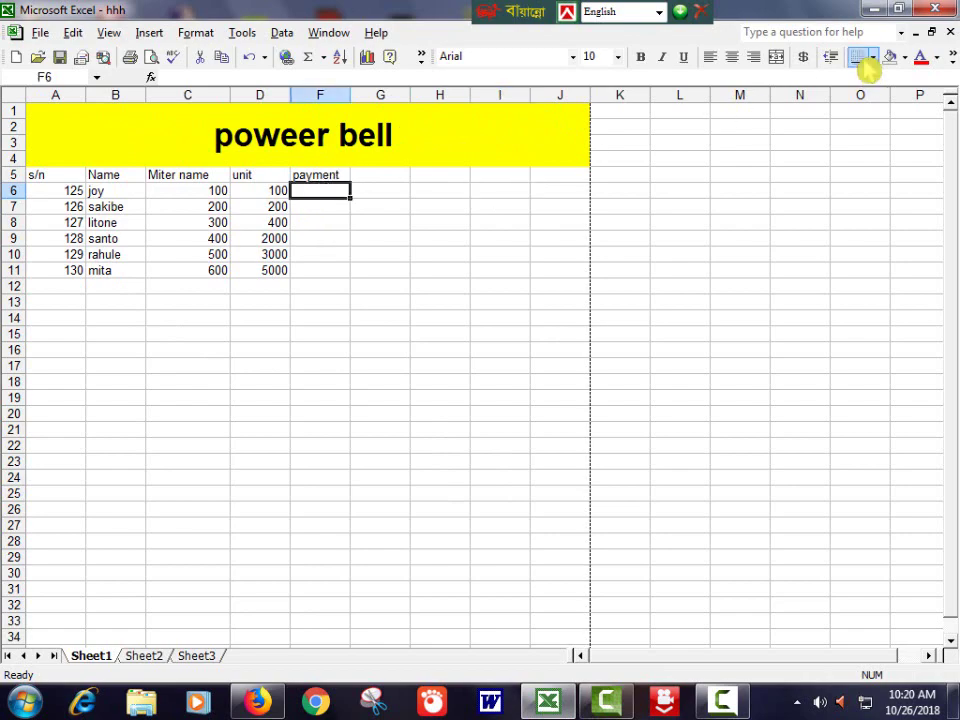
click(873, 10)
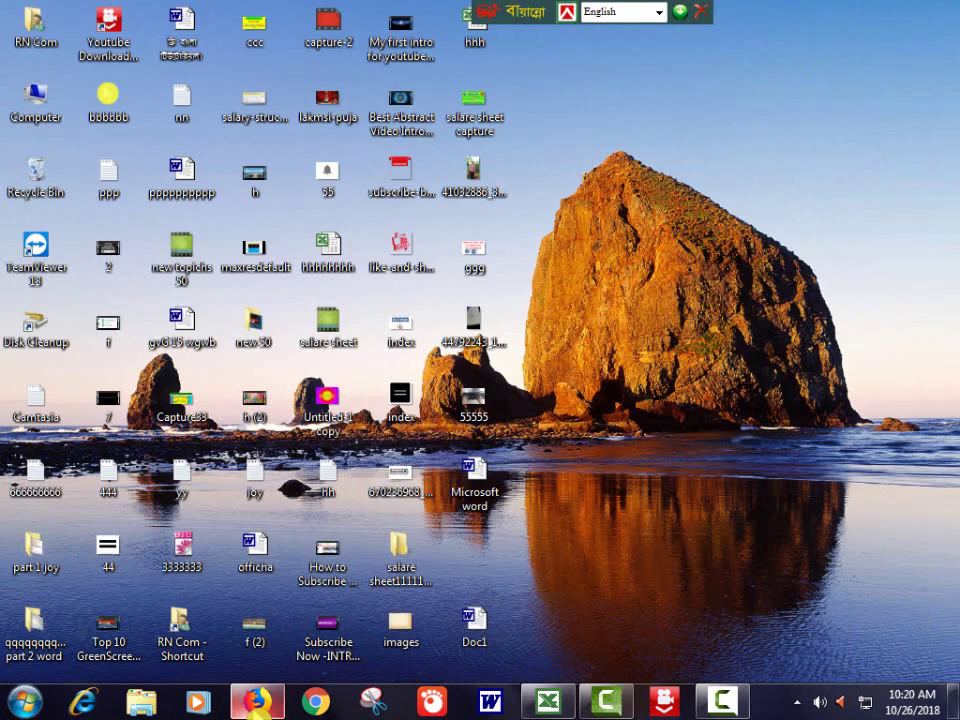
- Browse more of the New Topics 50 channel's uploads, then restore the hhh workbook
click(259, 700)
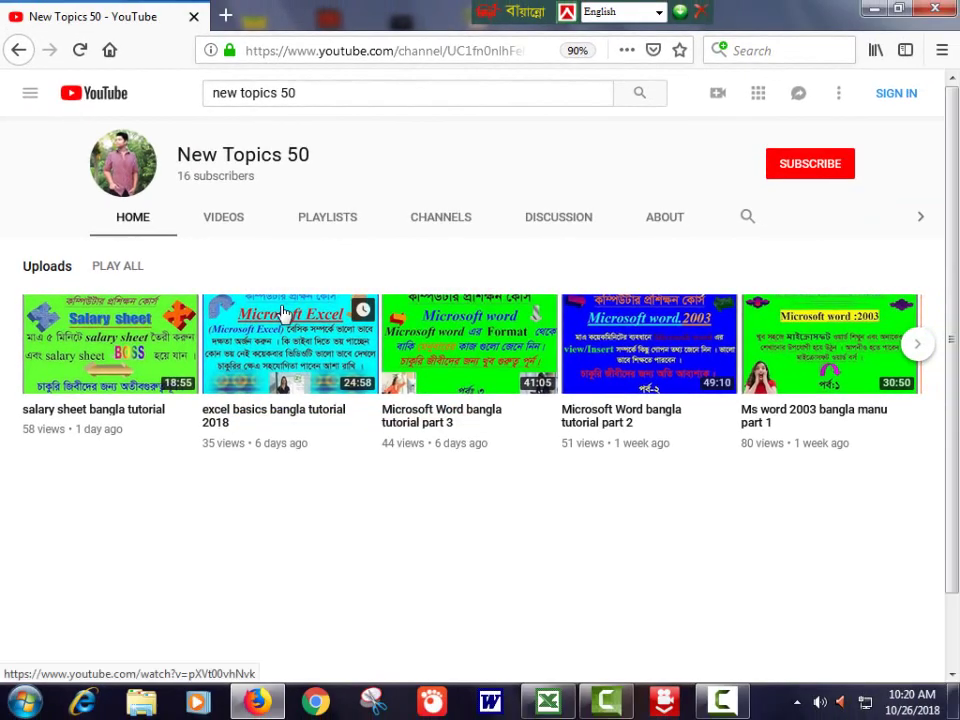
click(563, 706)
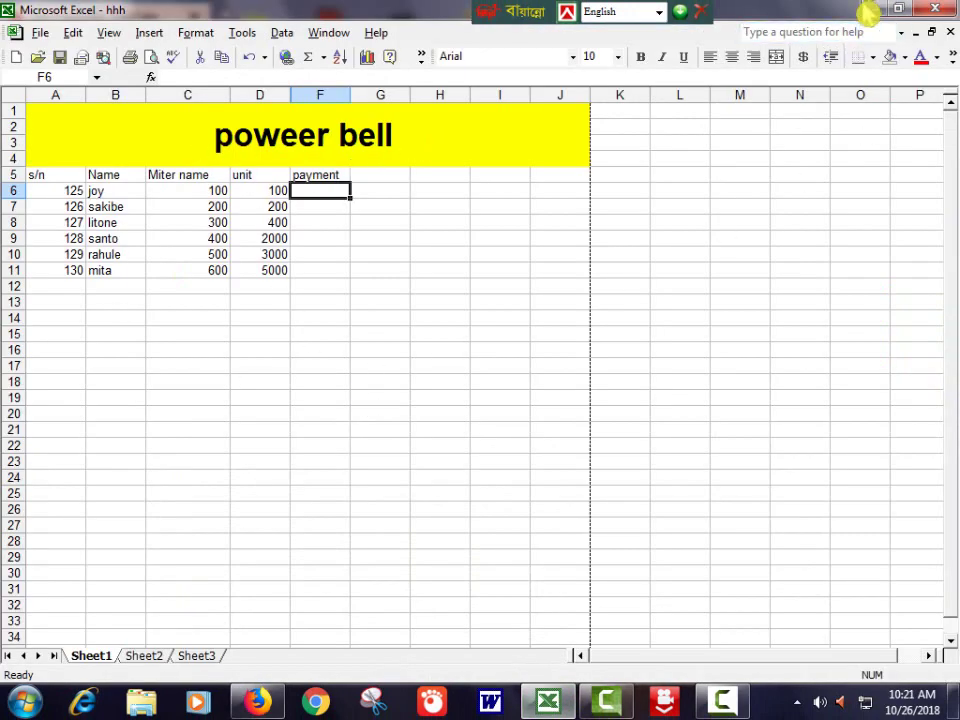
click(874, 10)
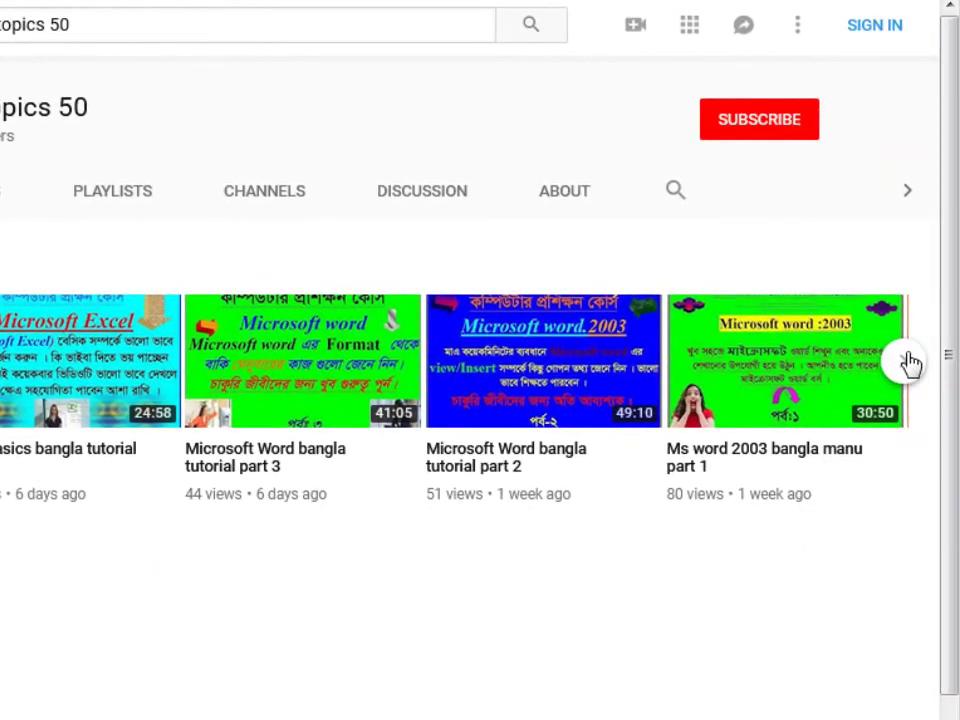
click(912, 362)
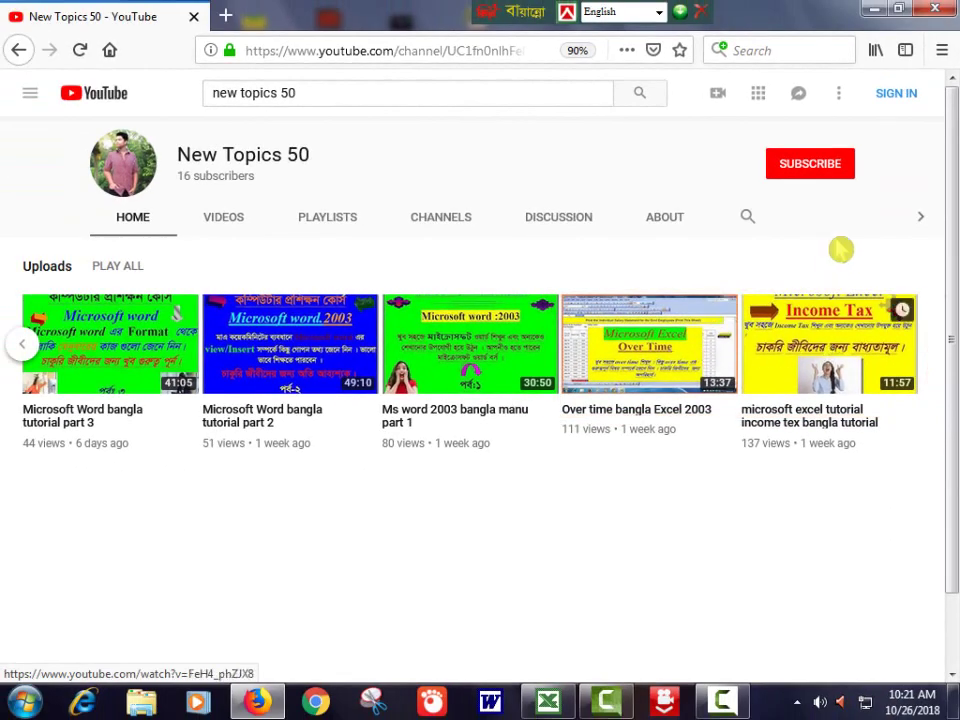
click(876, 10)
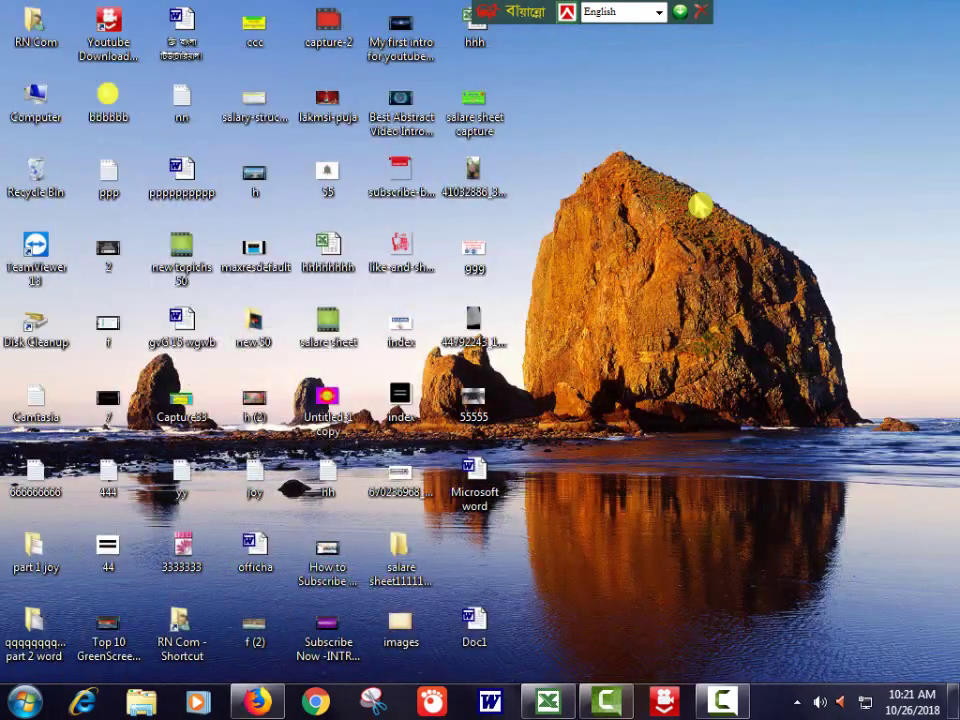
click(548, 703)
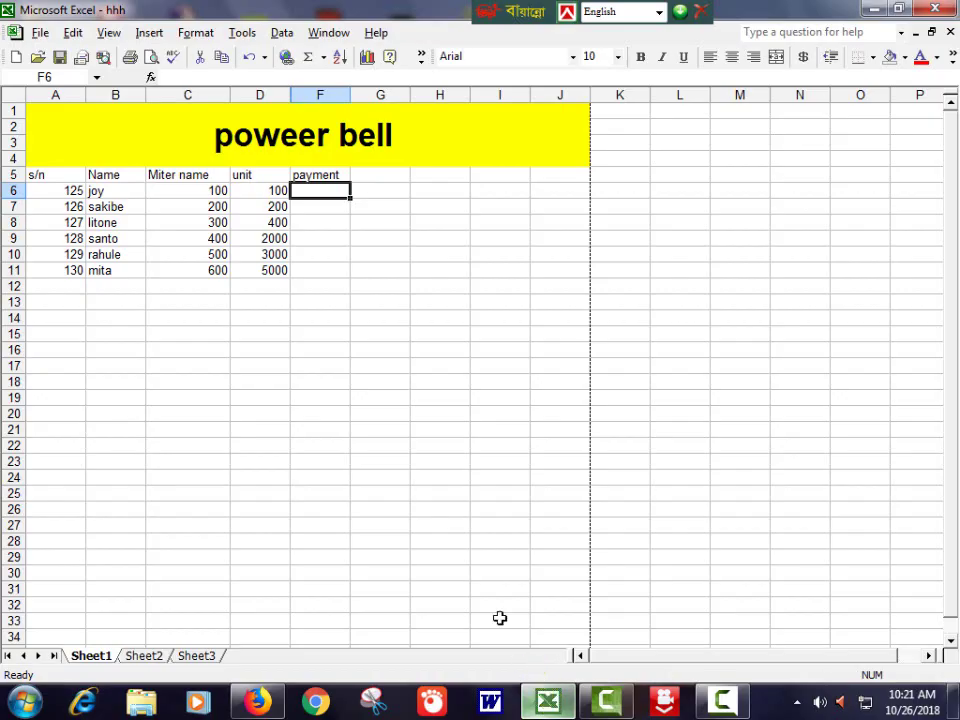
click(381, 430)
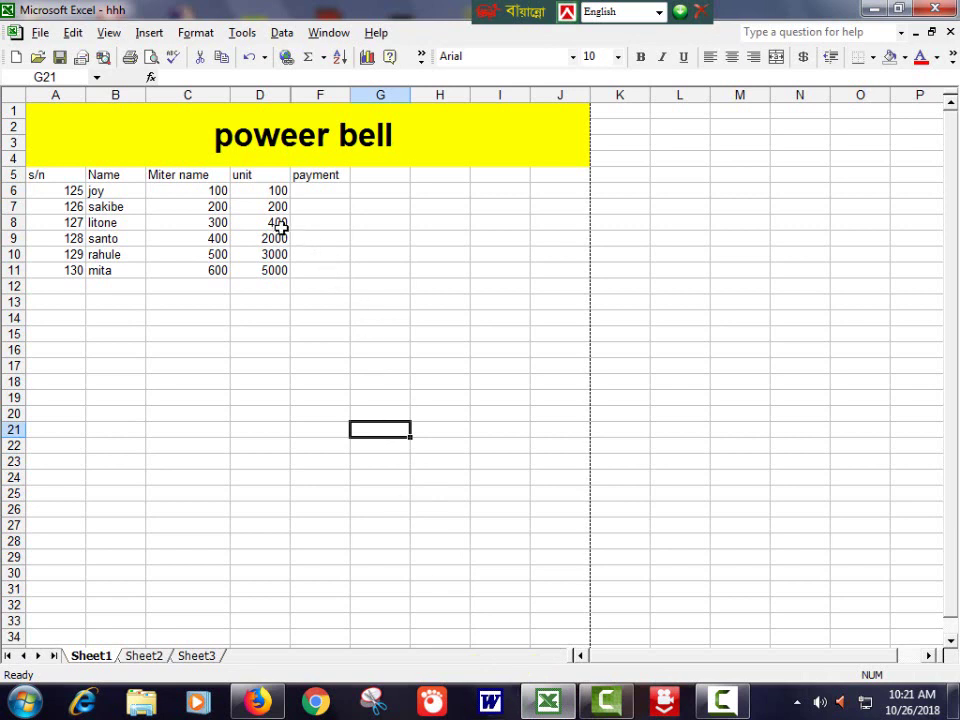
click(436, 347)
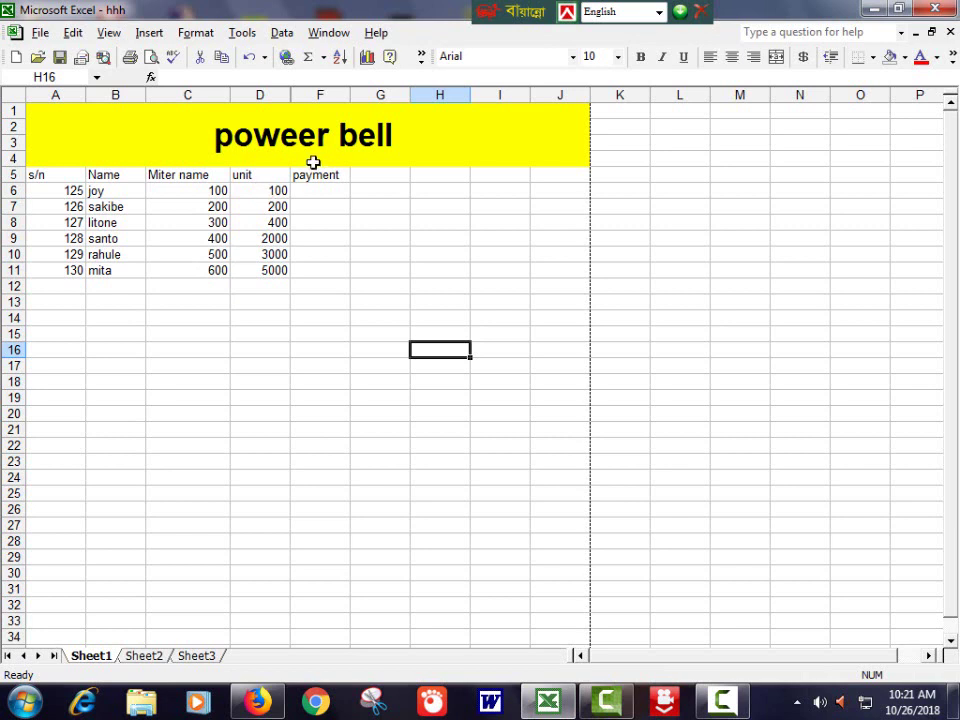
click(313, 191)
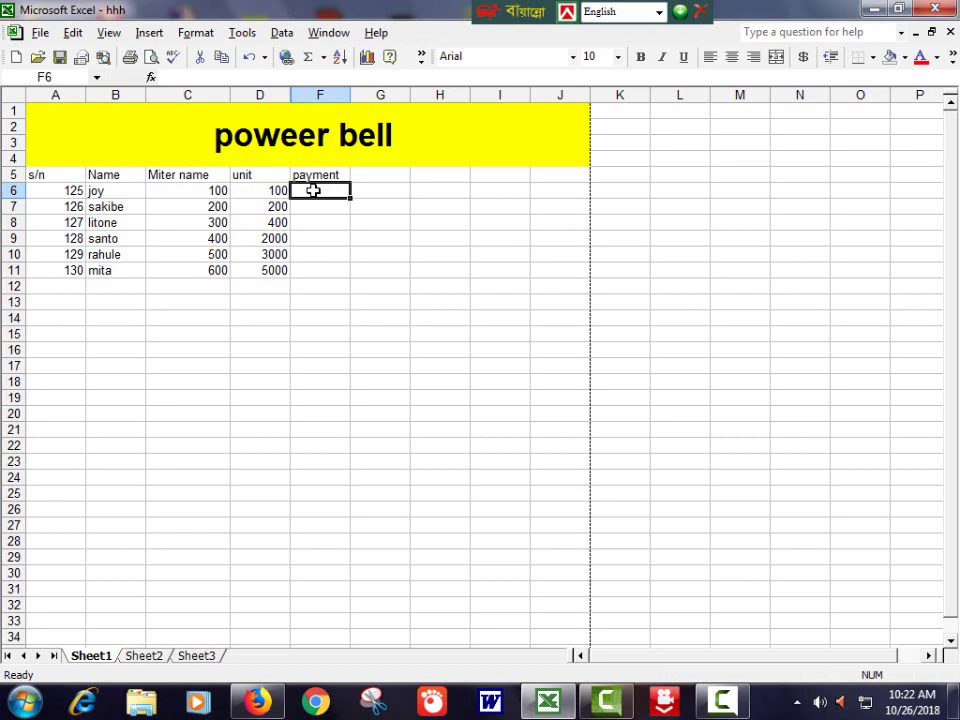
- Begin F6's formula as =D6<=100,D6*1.75 for the first 100-unit tier
text(=)
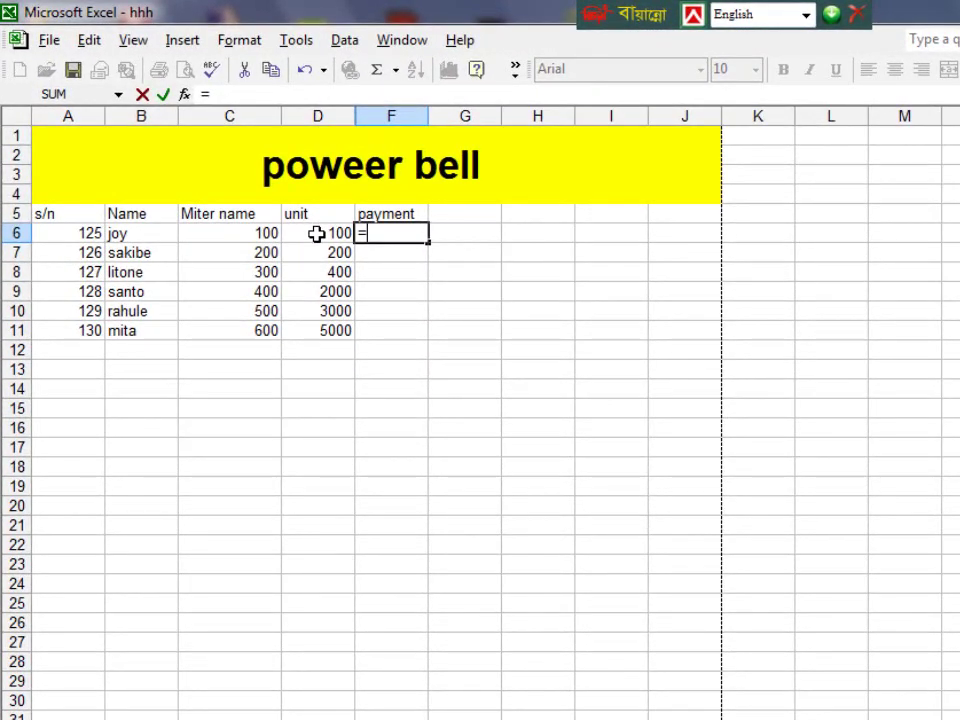
click(316, 233)
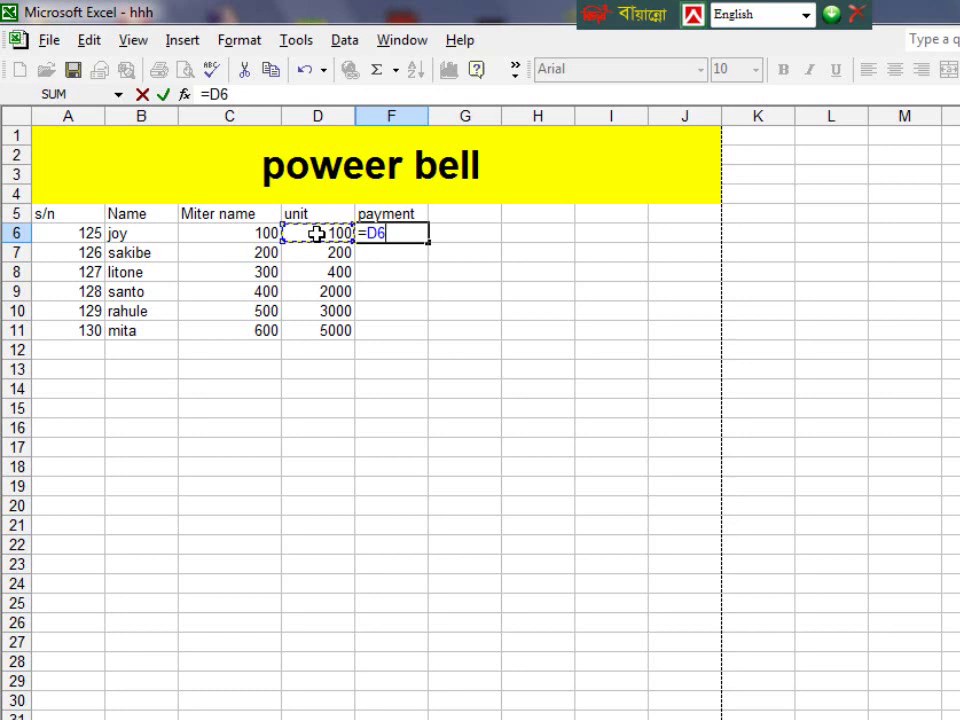
text(<)
text(=)
text(10)
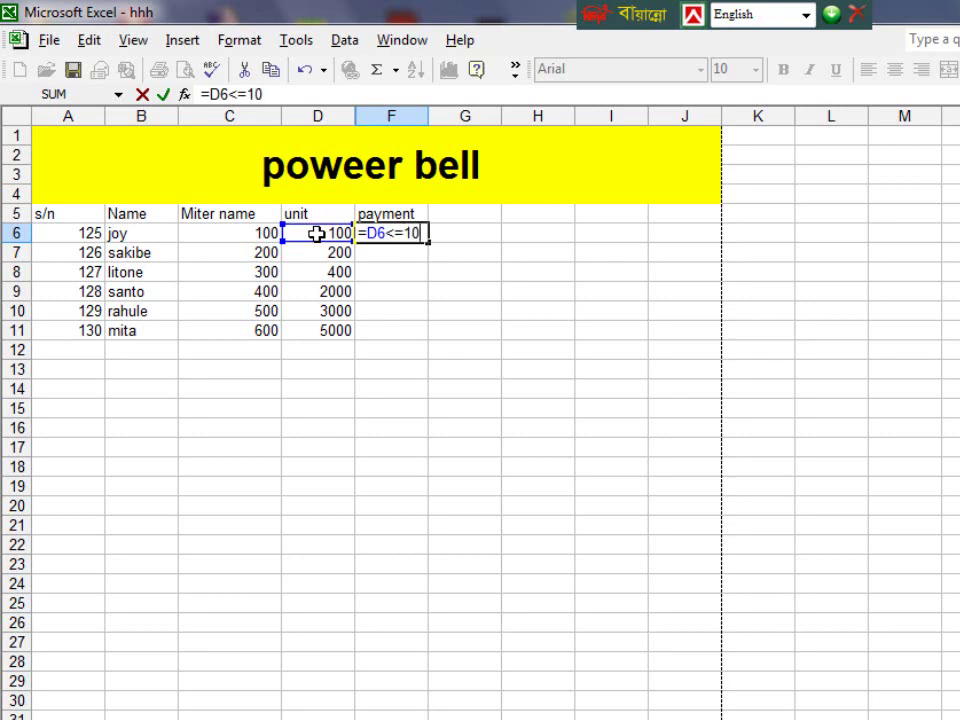
text(0)
text(,)
click(316, 233)
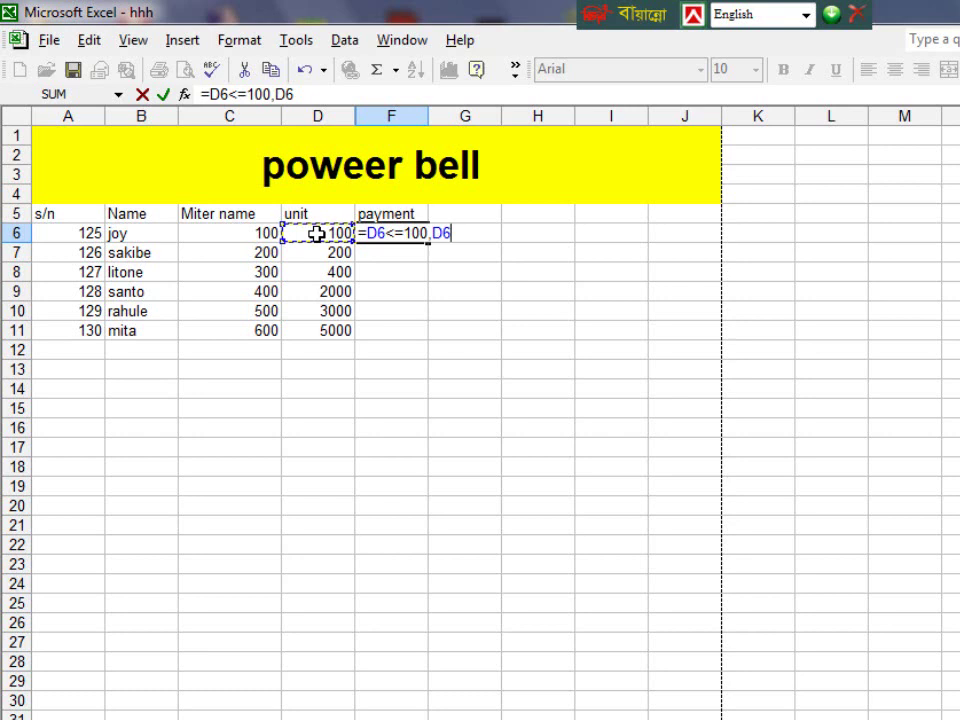
text(*)
text(1.)
text(75)
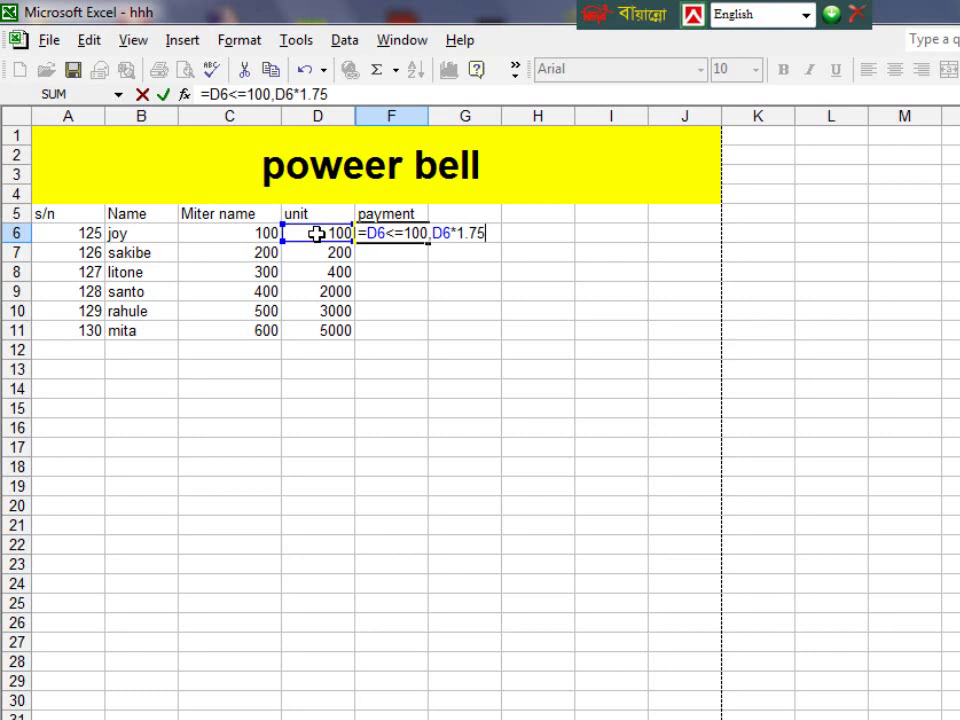
- Add a nested tier if(D6<=200,D6*2.75 and start a third if(D6 condition
text(,)
text(i)
text(f)
text(()
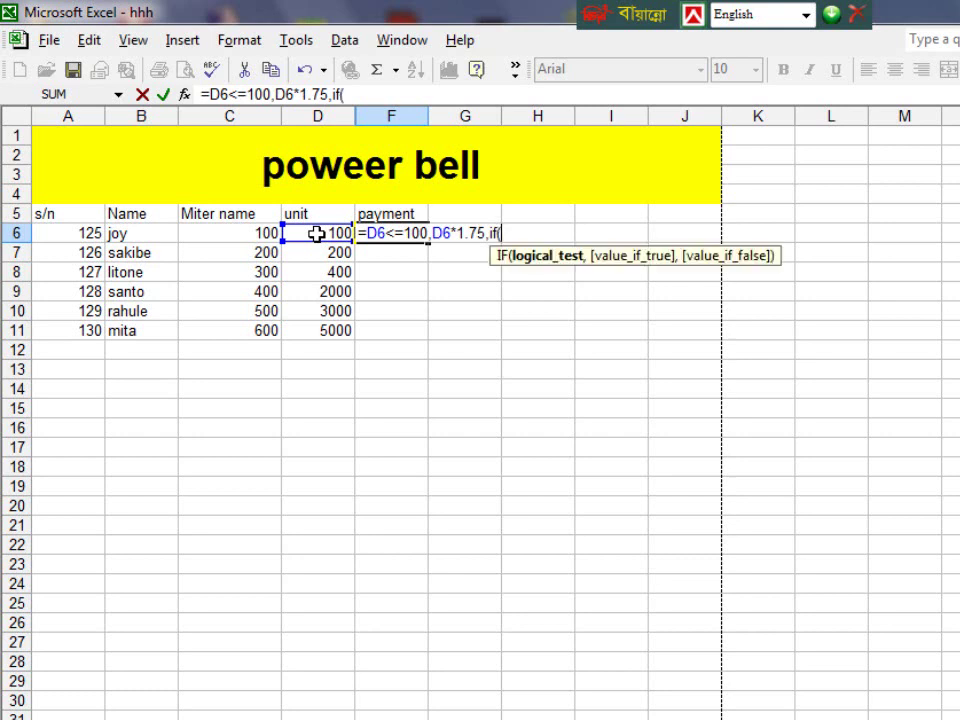
click(316, 234)
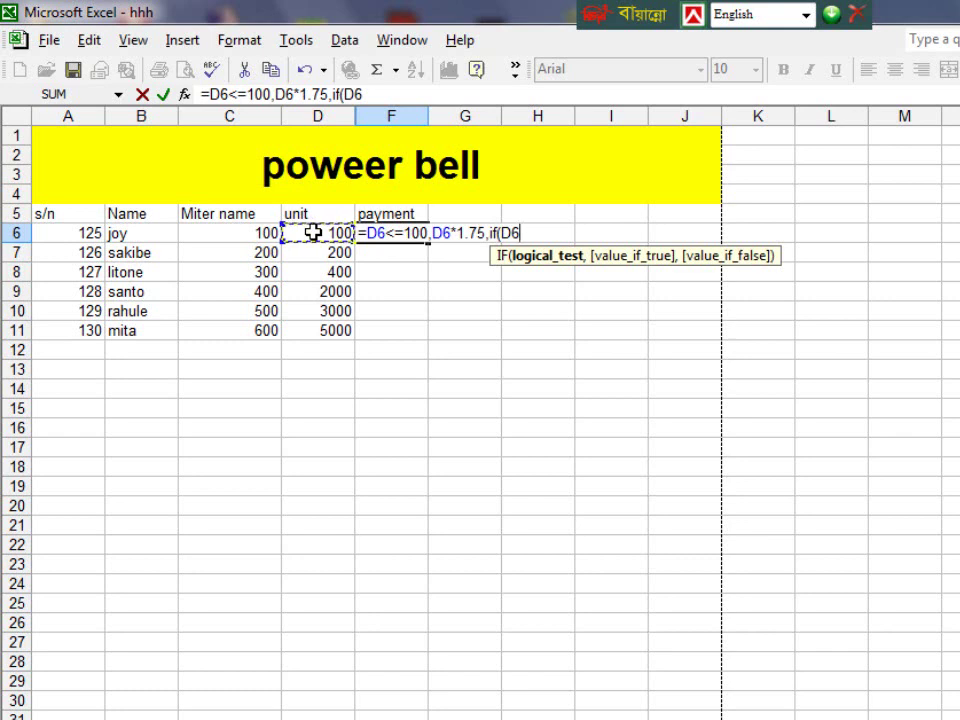
text(<)
text(=20)
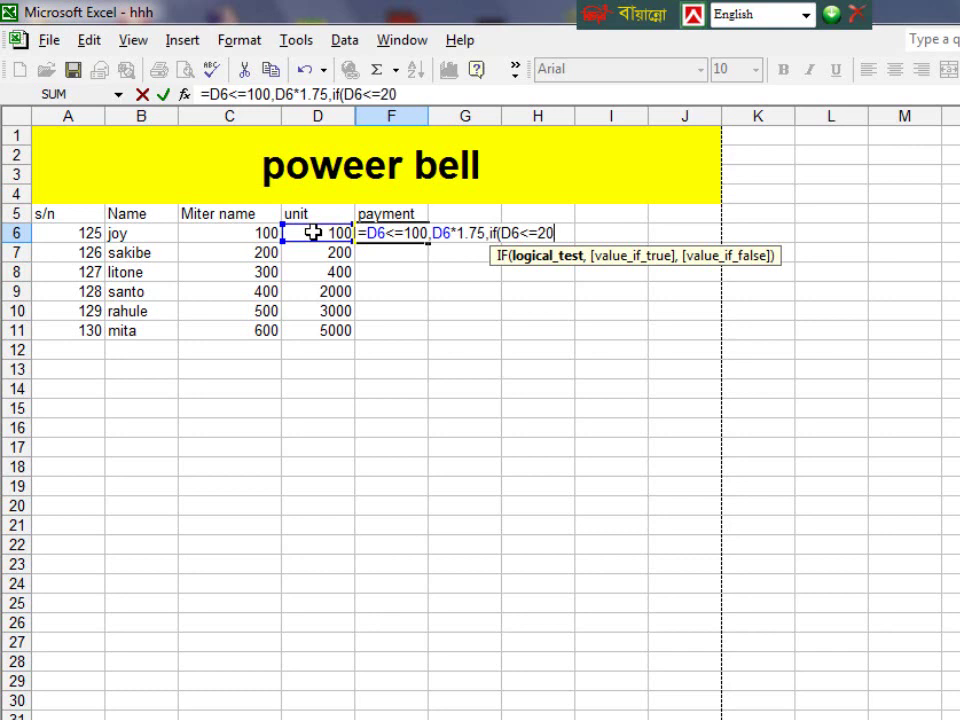
text(0)
text(,)
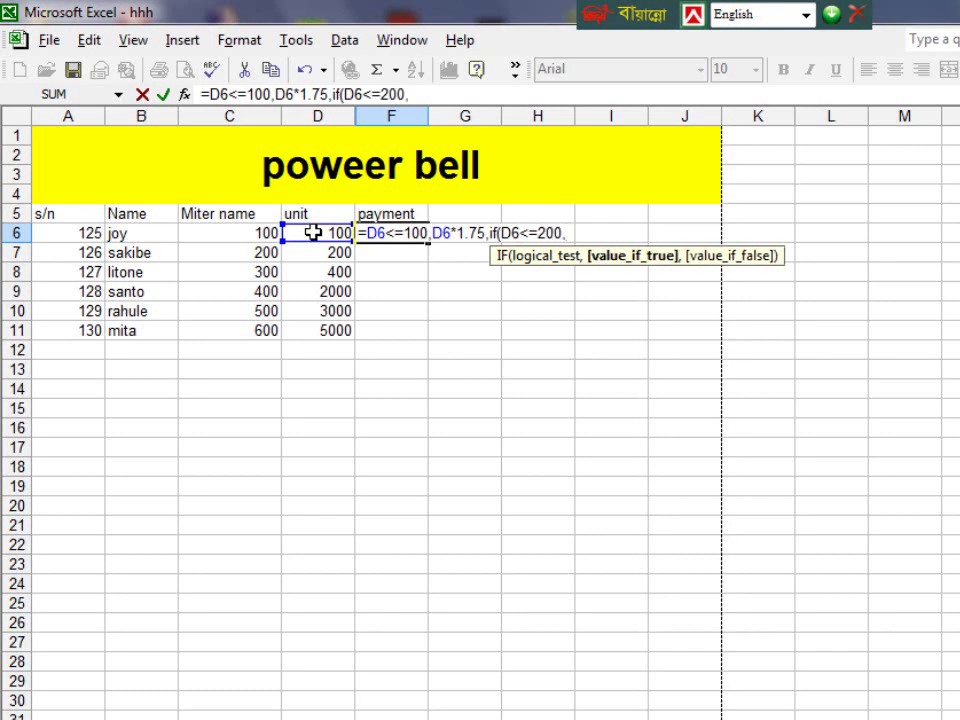
click(313, 231)
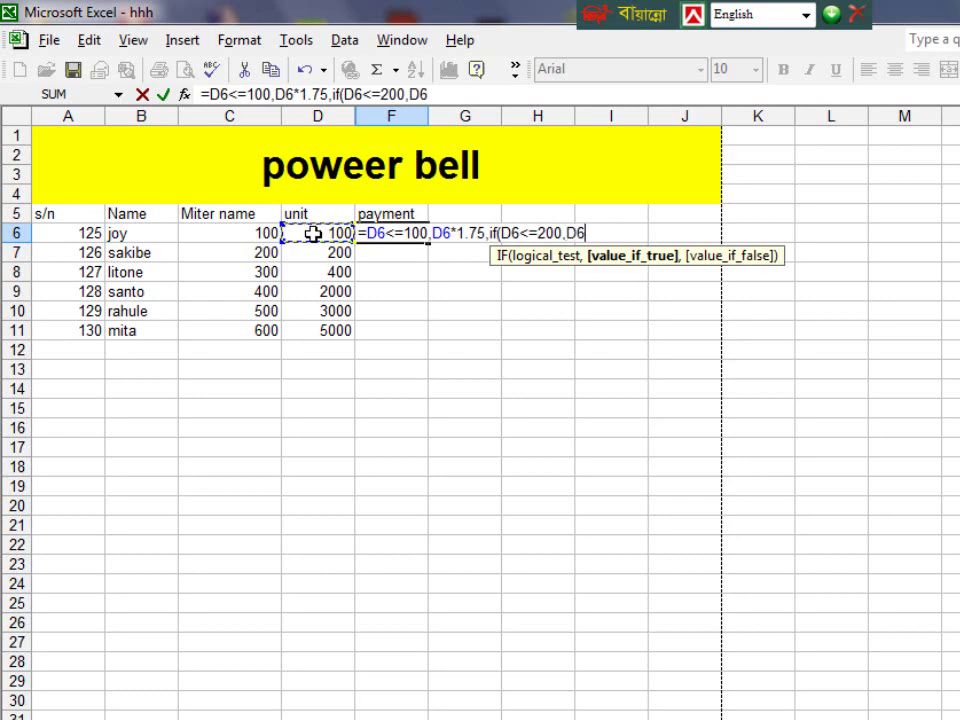
text(*)
text(2)
text(.75)
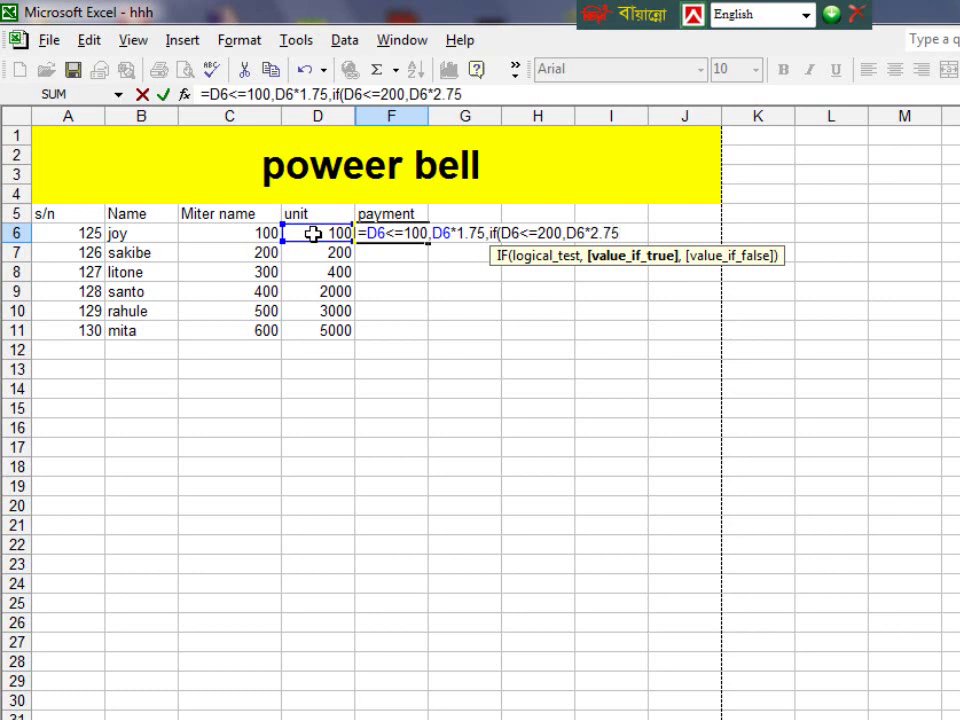
text(,)
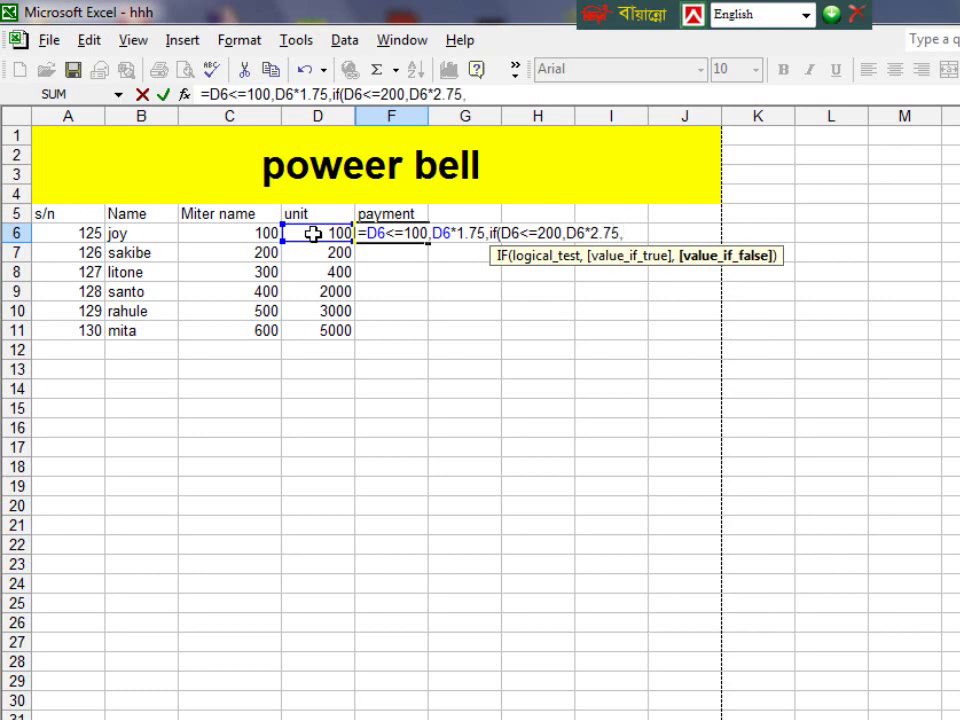
text(if)
text(()
click(312, 233)
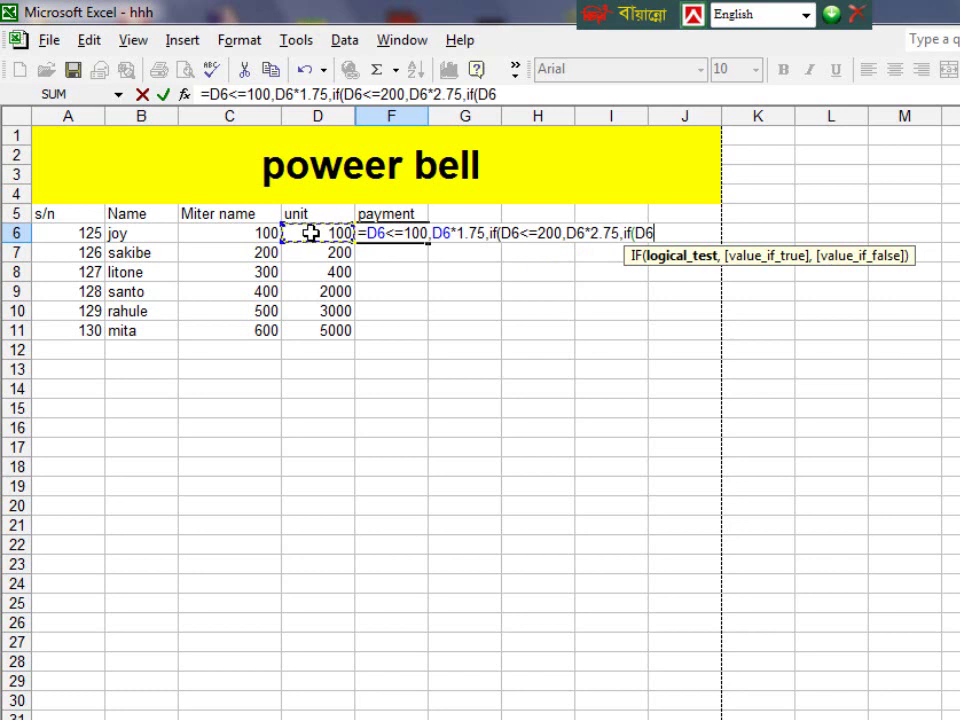
- Add the third tier D6<=300 charging D6*3.75 and begin a D6> condition
text(<)
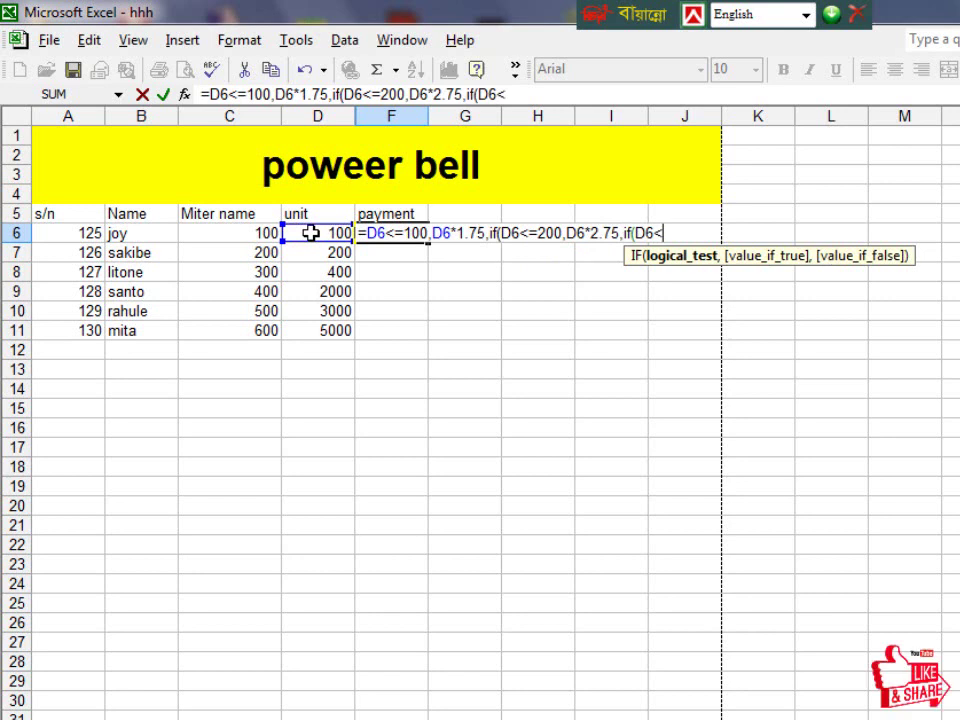
text(=)
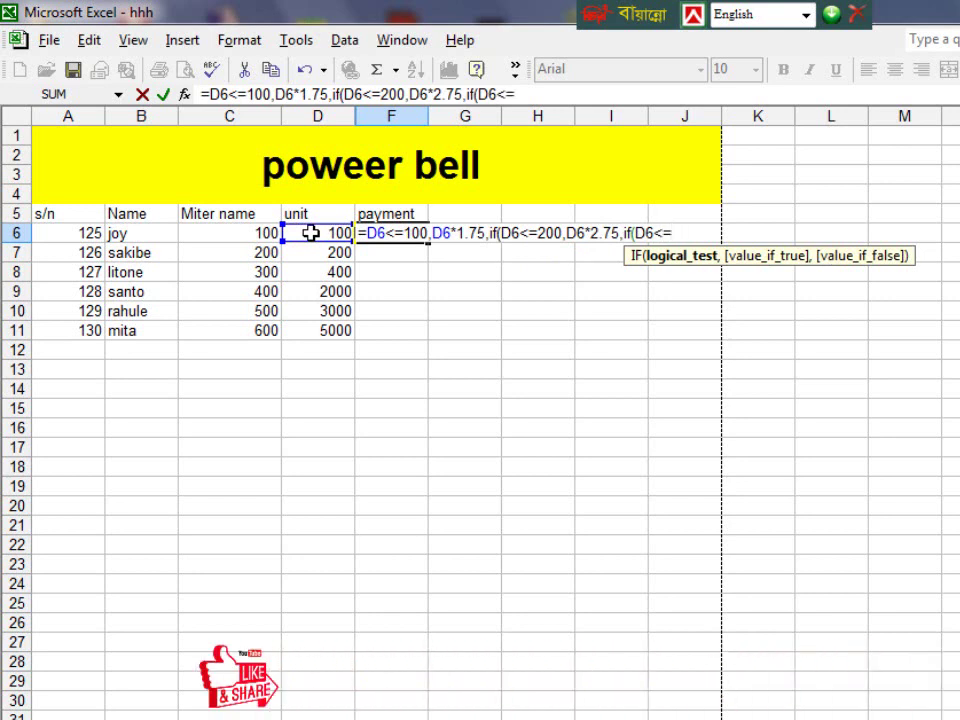
text(300,)
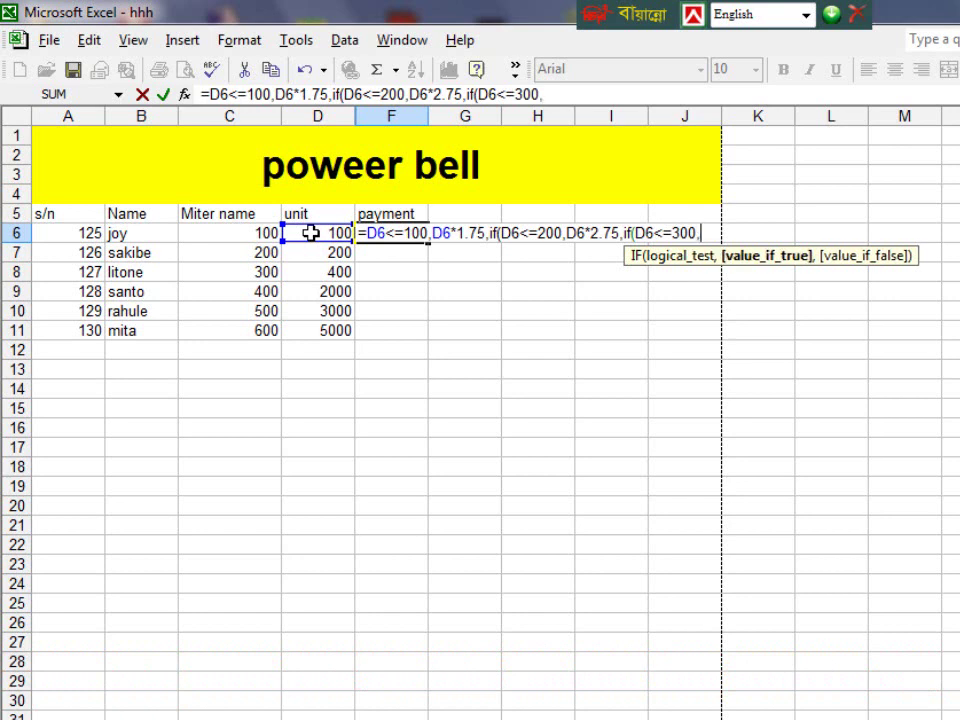
click(311, 232)
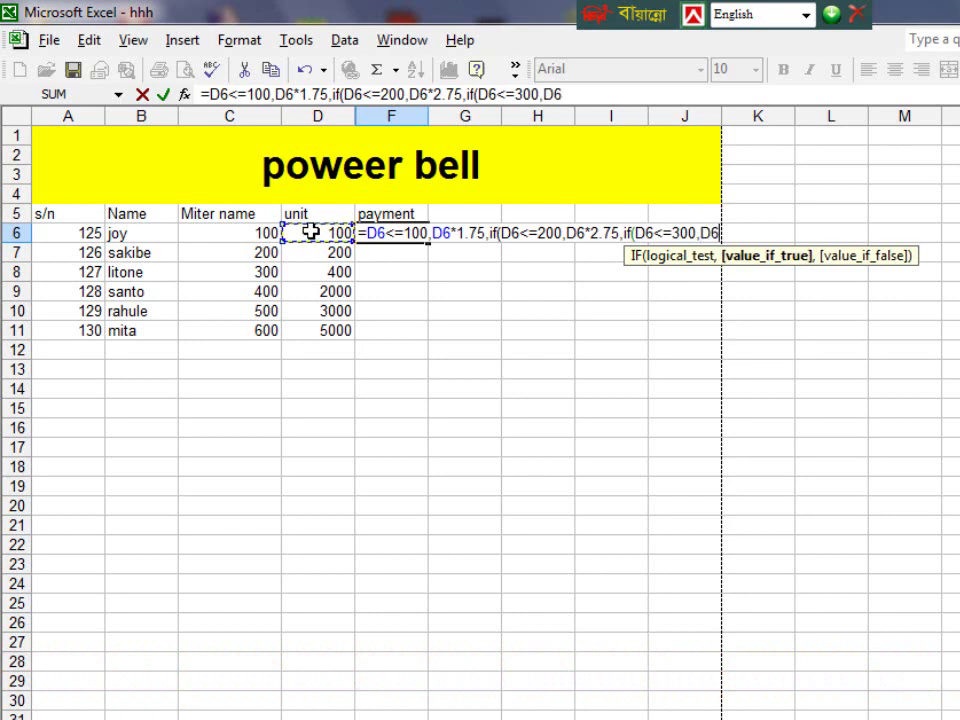
text(*)
text(3)
text(.75)
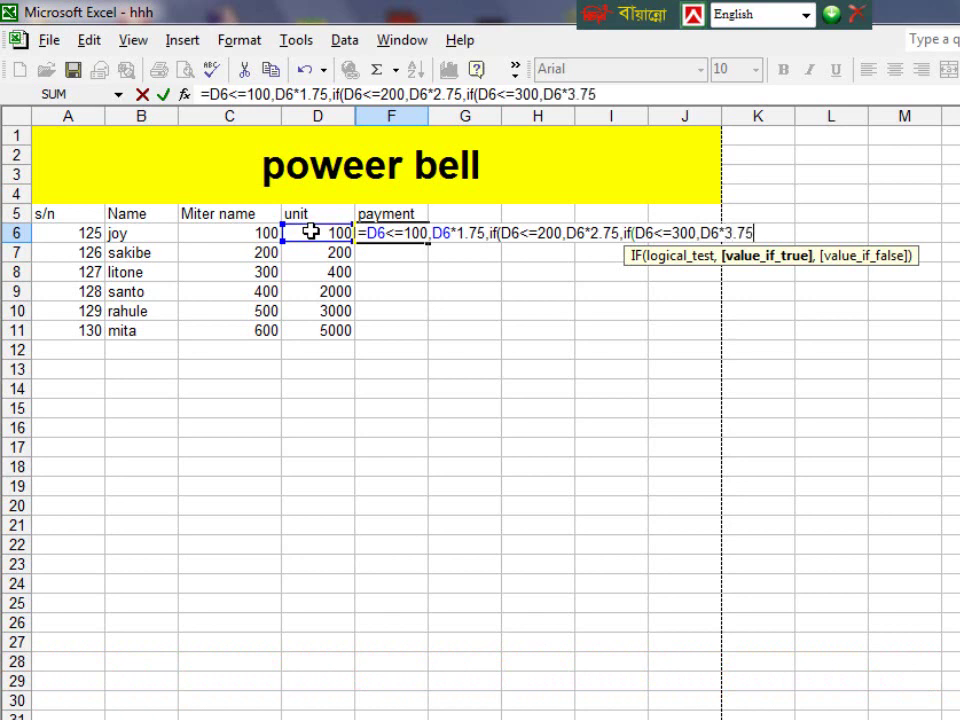
text(,)
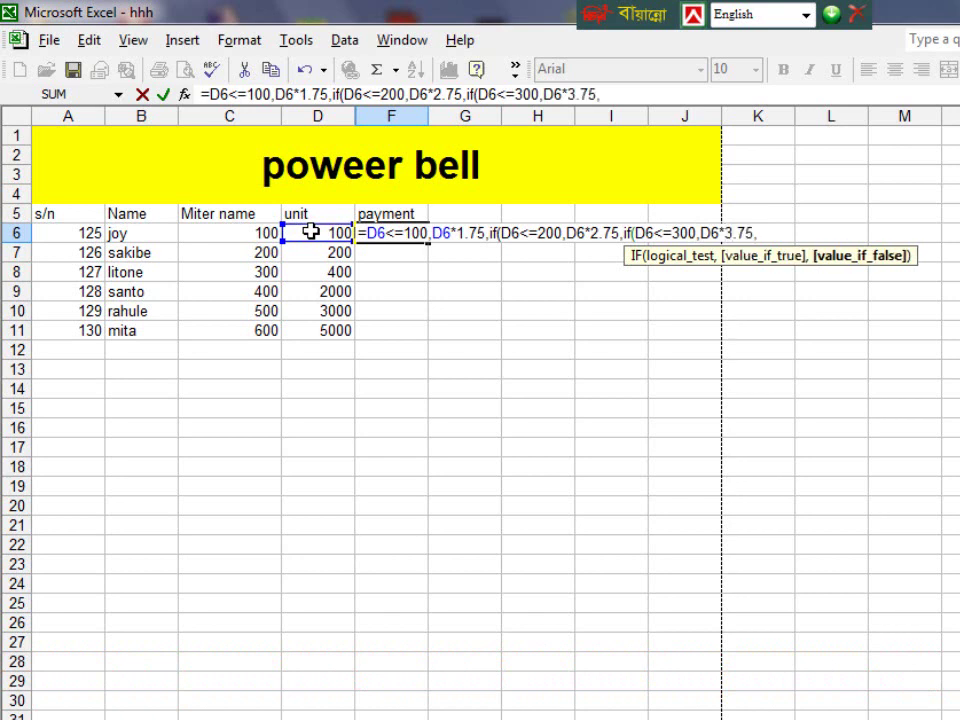
text(if)
text(()
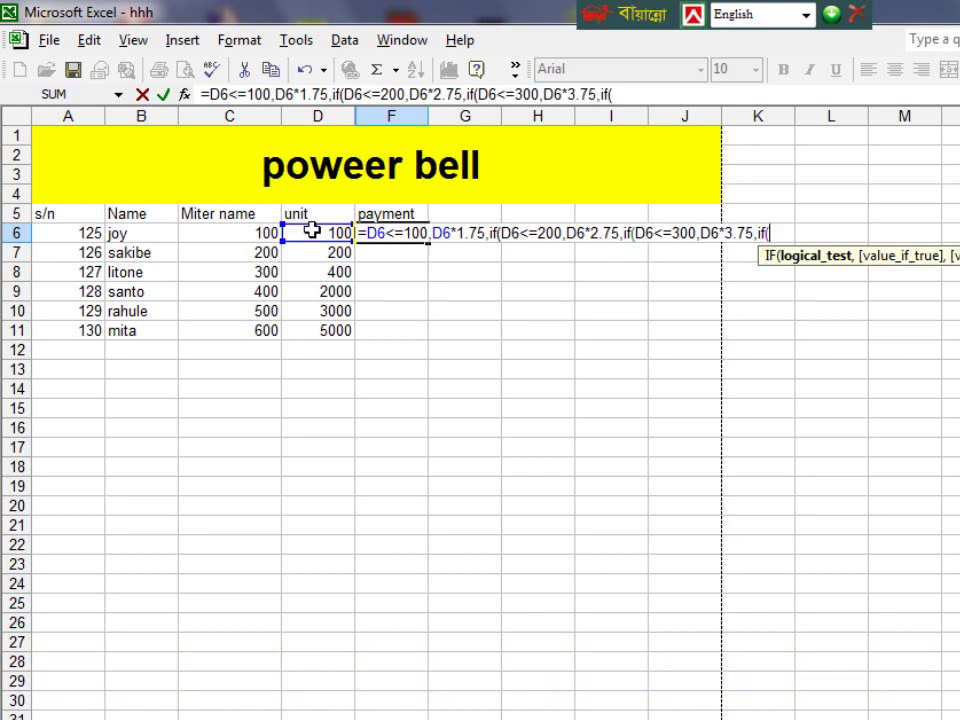
click(311, 232)
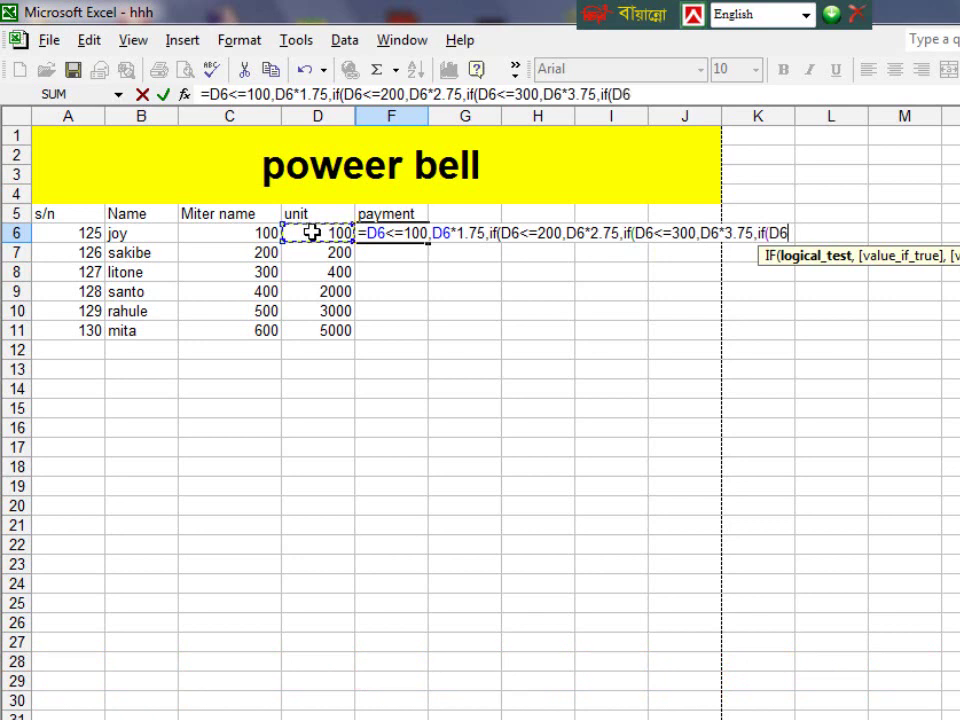
text(>)
- Complete the top tier D6>=300 charging D6*4.50 and close the parentheses
text(=3)
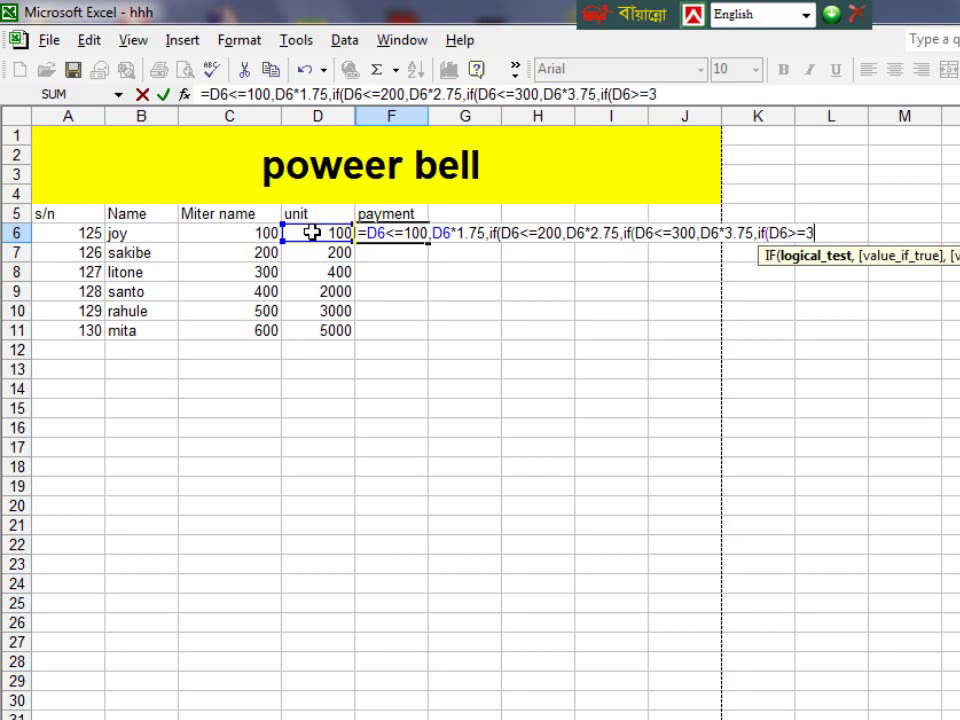
text(00)
text(,)
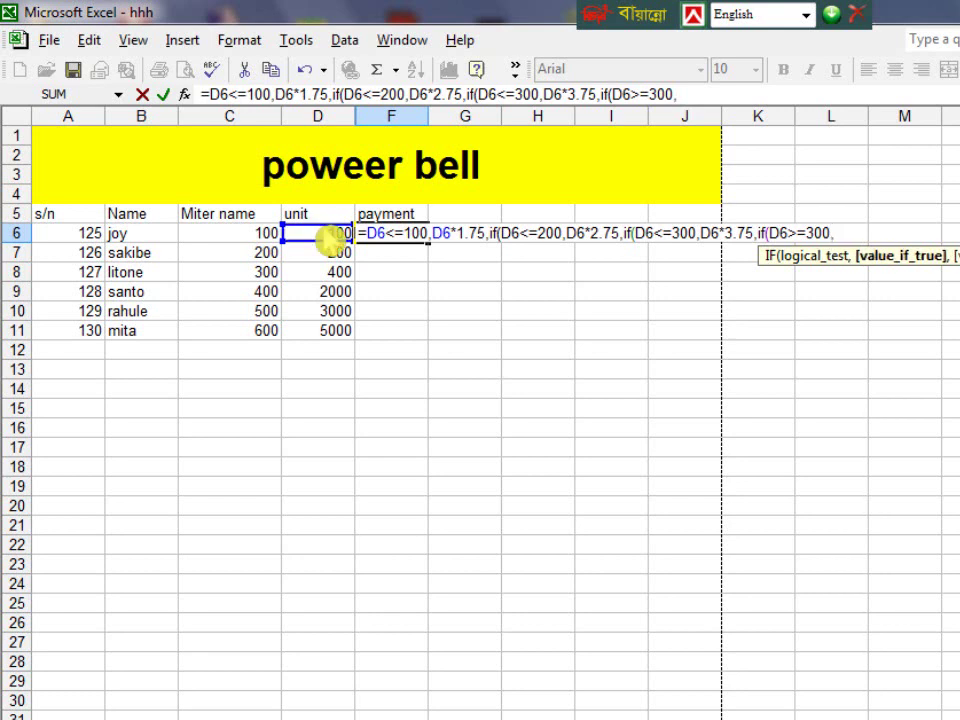
click(320, 232)
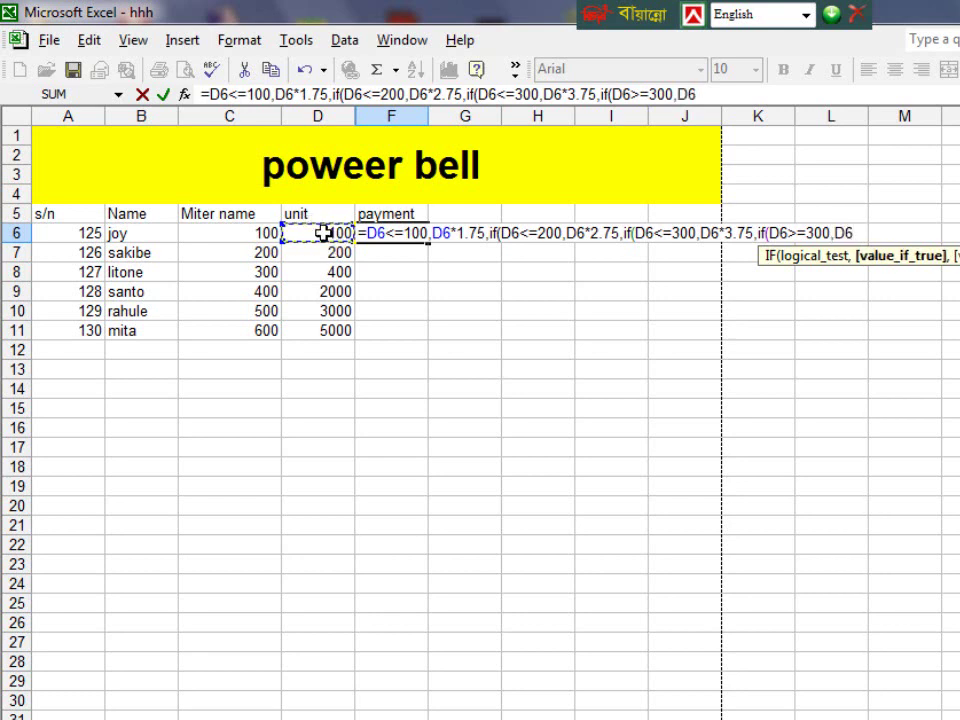
text(*)
text(4)
text(.5)
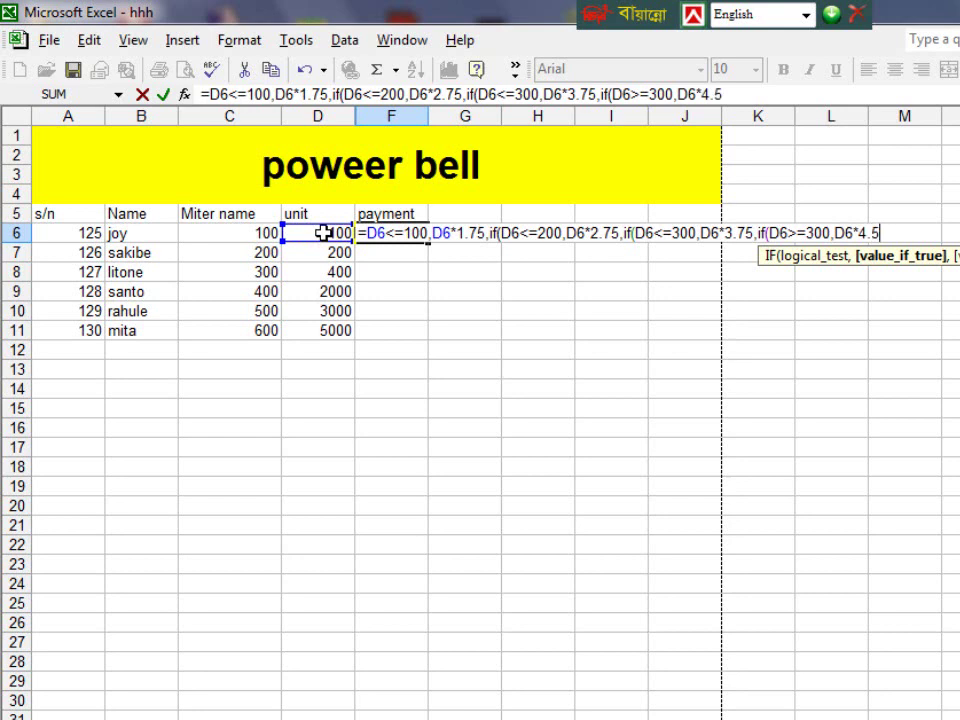
text(0)
text())))
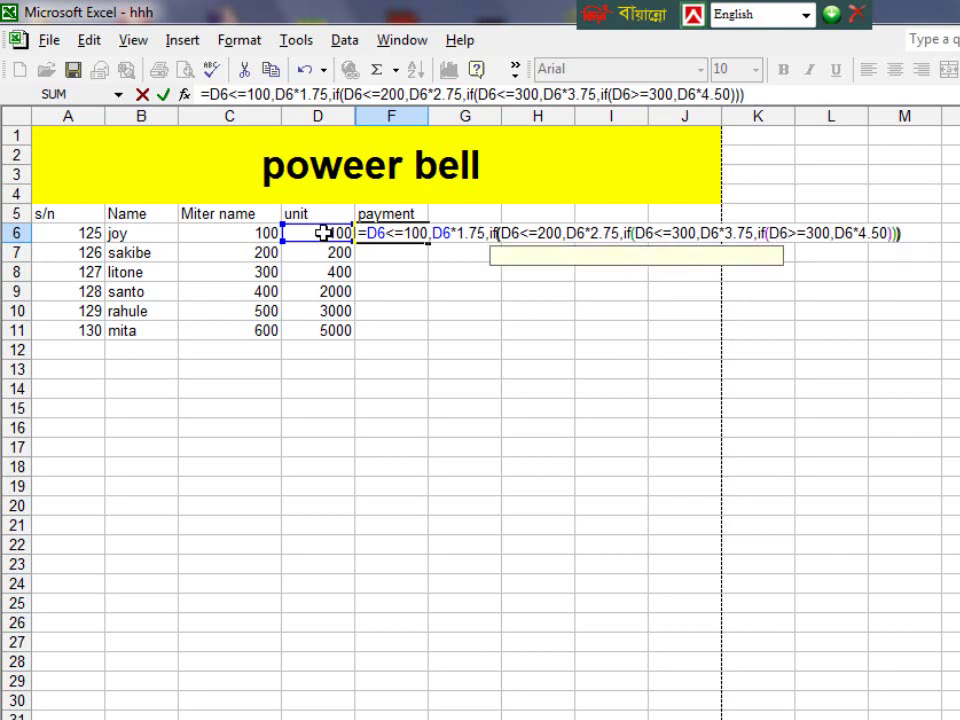
text()))
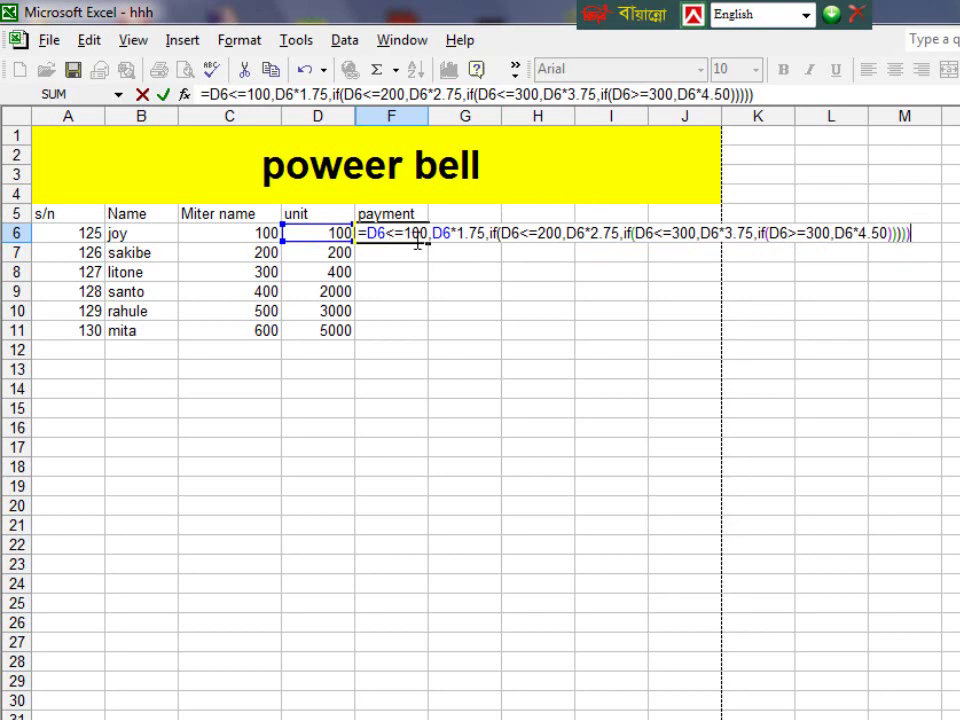
- Insert the missing if( right after the equals sign at F6's formula start
click(367, 233)
text(i)
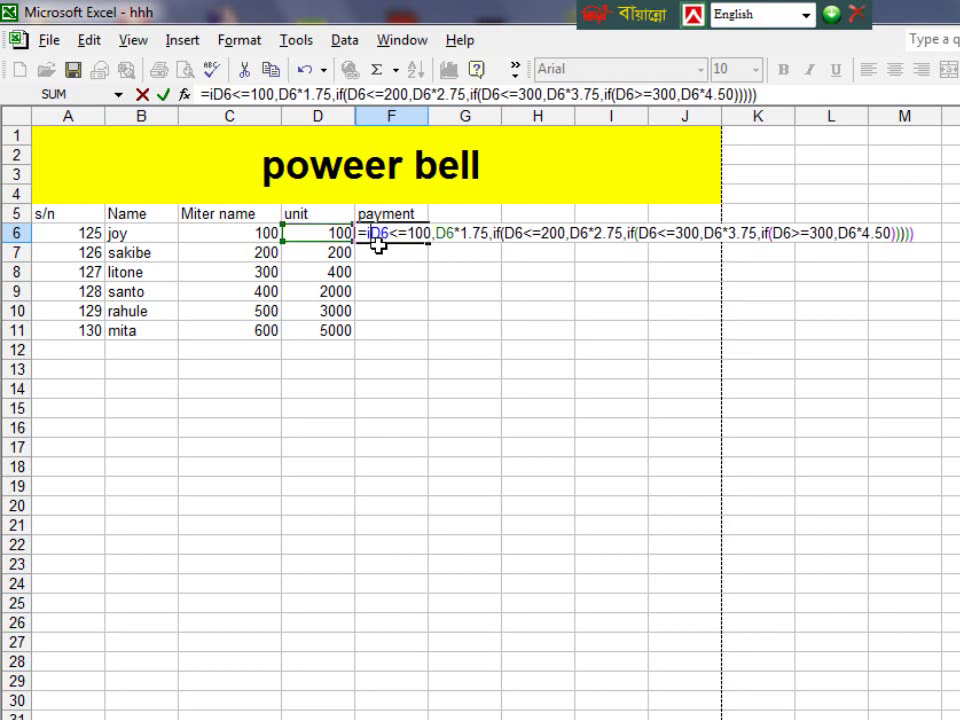
text(f)
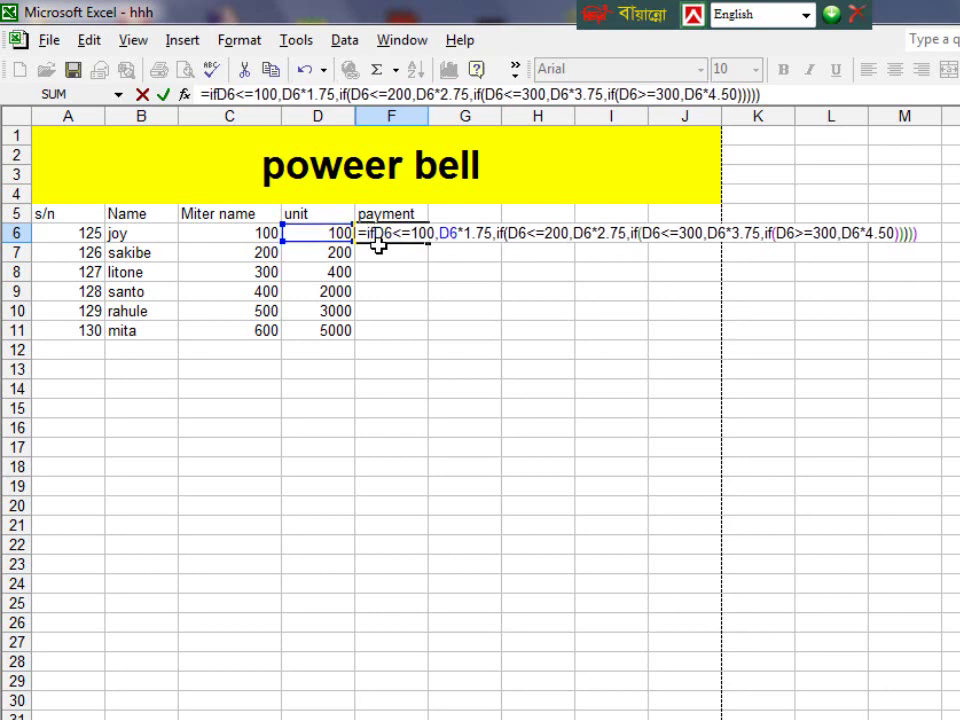
text(()
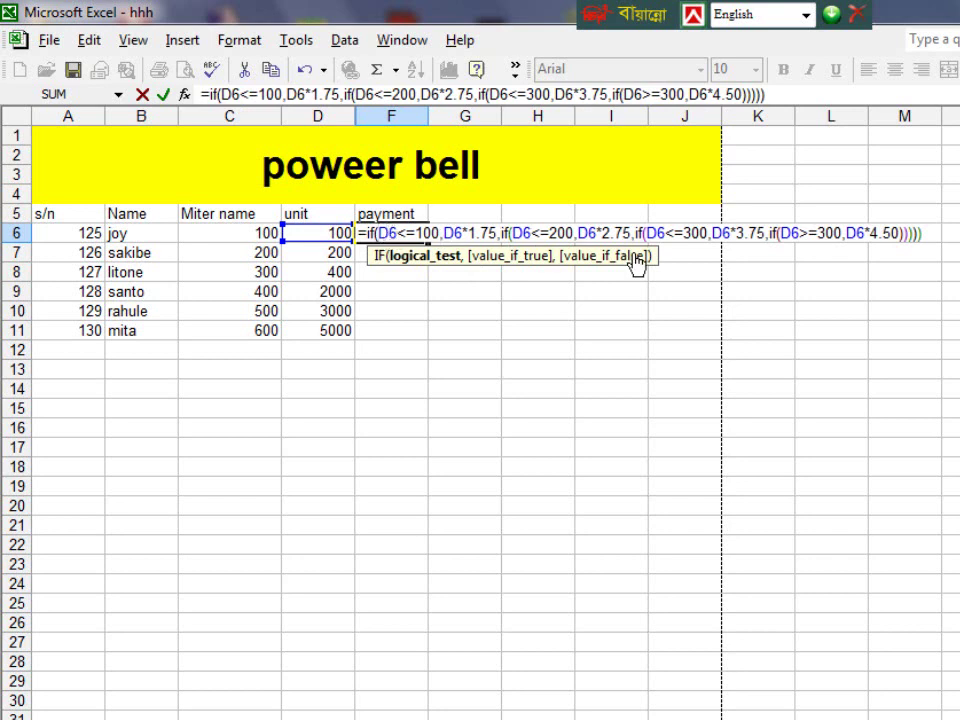
click(930, 230)
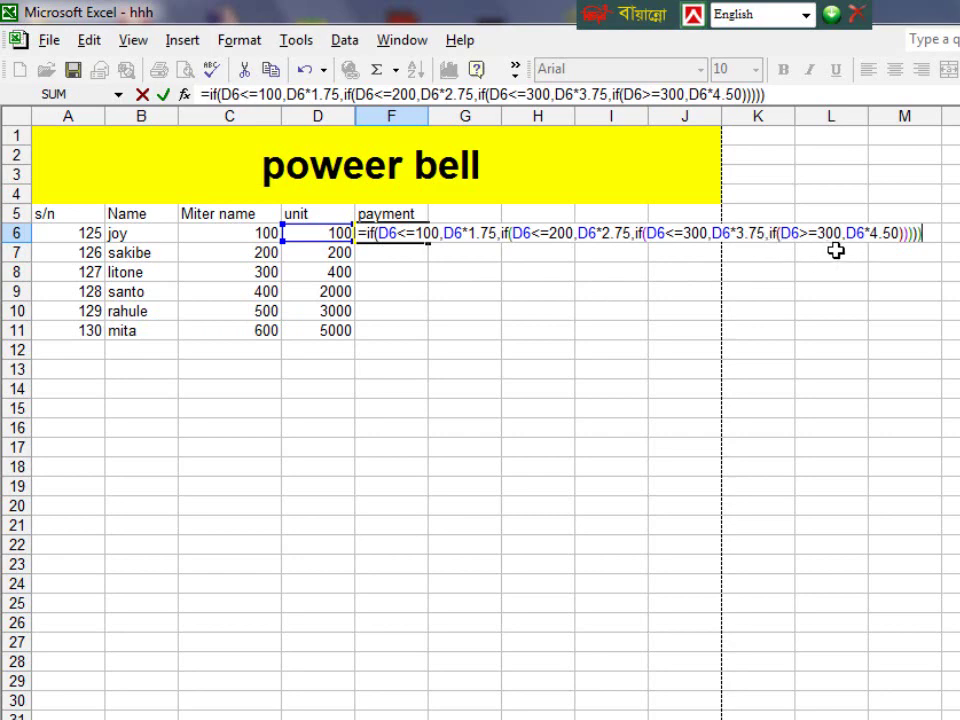
- Enter F6's nested IF formula, accepting Excel's suggested correction
key(Return)
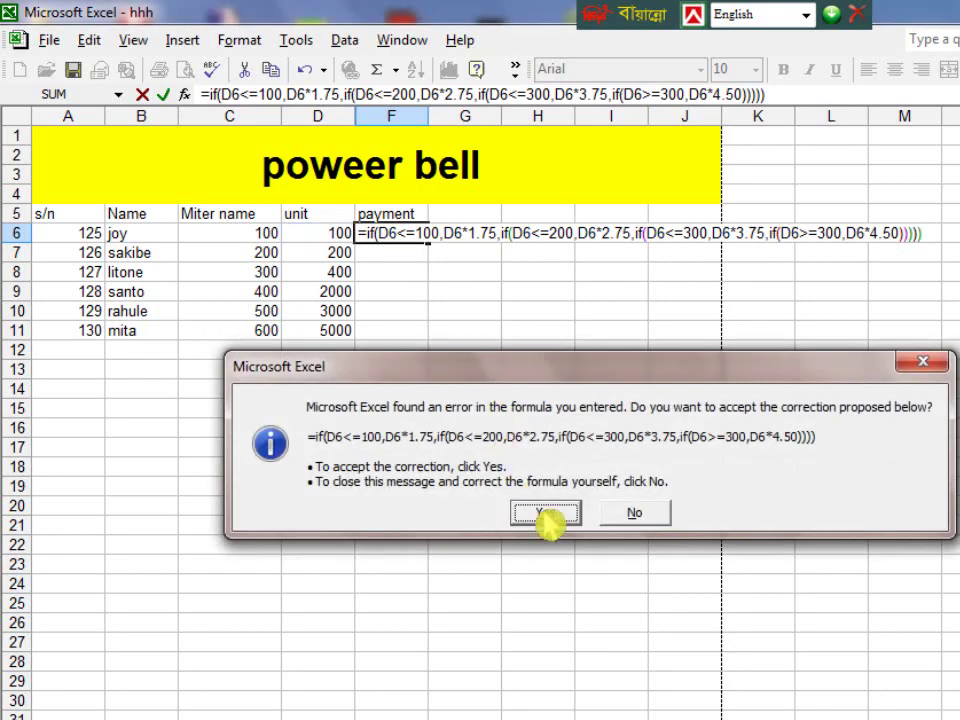
click(546, 516)
click(486, 313)
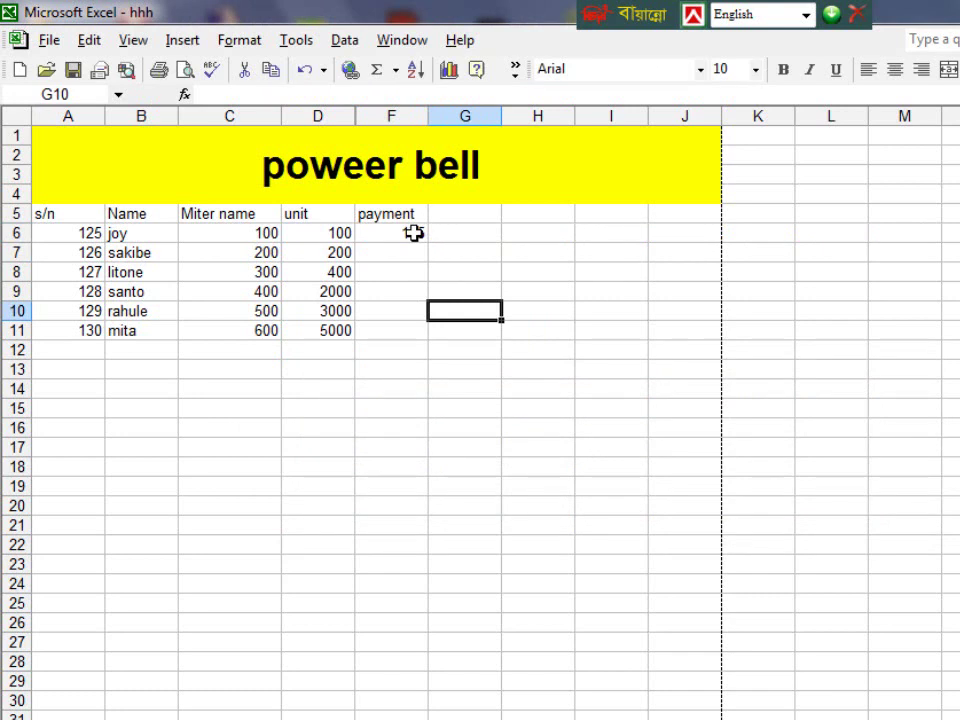
- Fill the payment formula from F6 down to F11, giving 175 through 22500
click(405, 233)
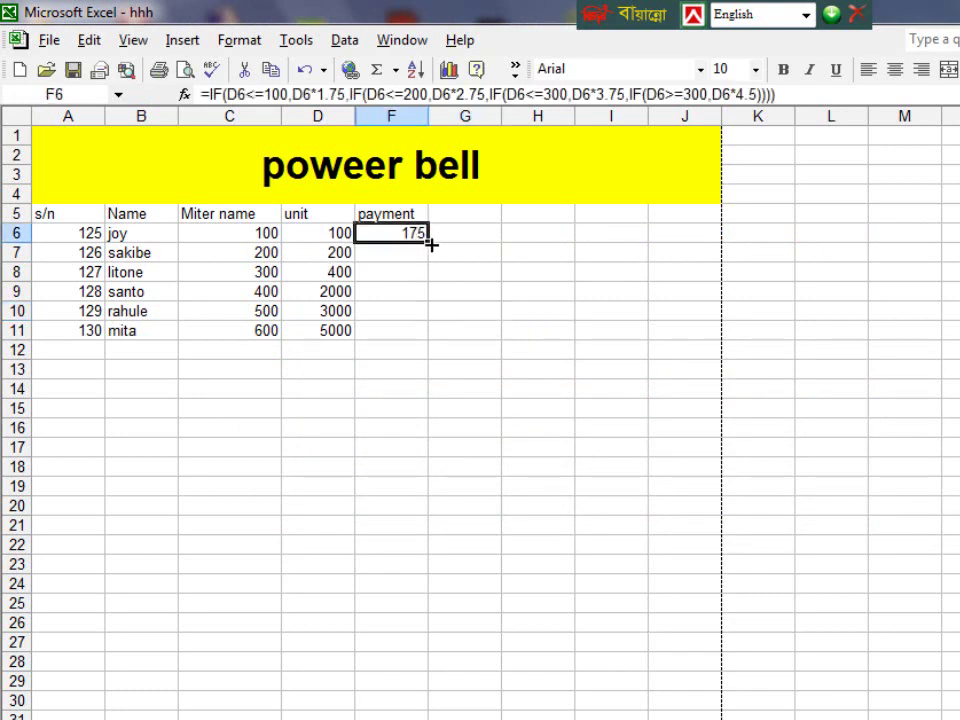
drag(429, 243, 418, 340)
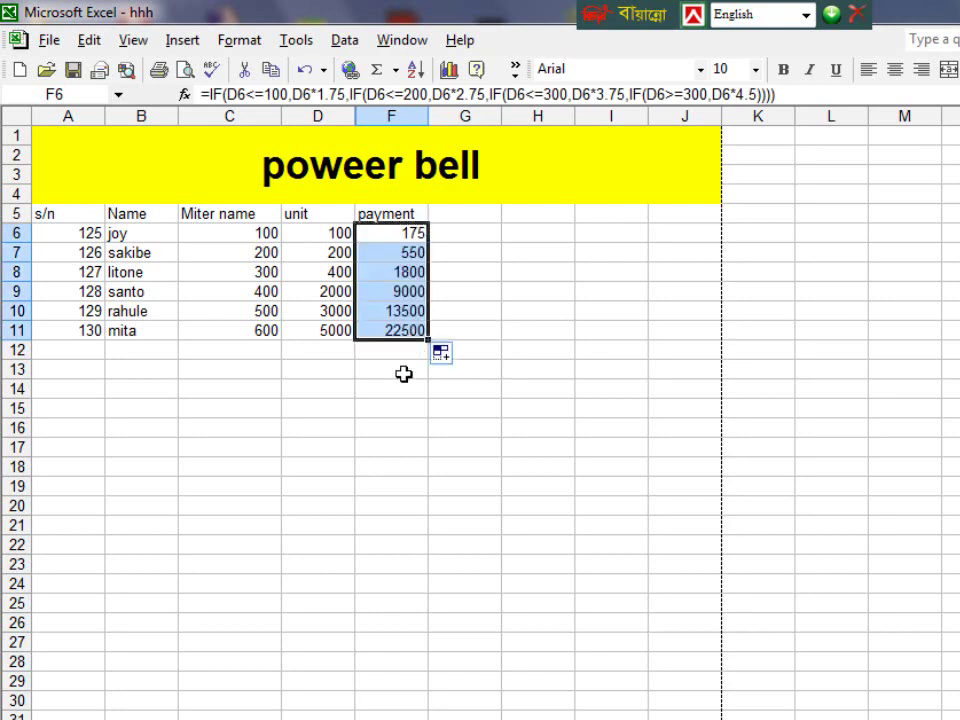
click(390, 386)
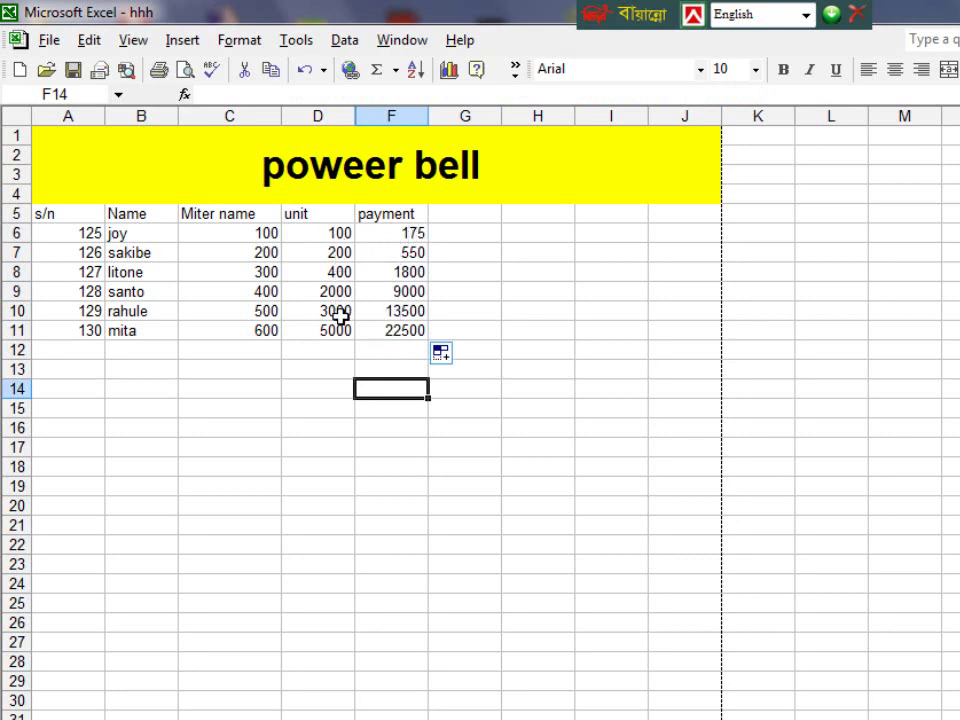
- Change D6's units to 98 so its payment recalculates to 171.5
click(340, 236)
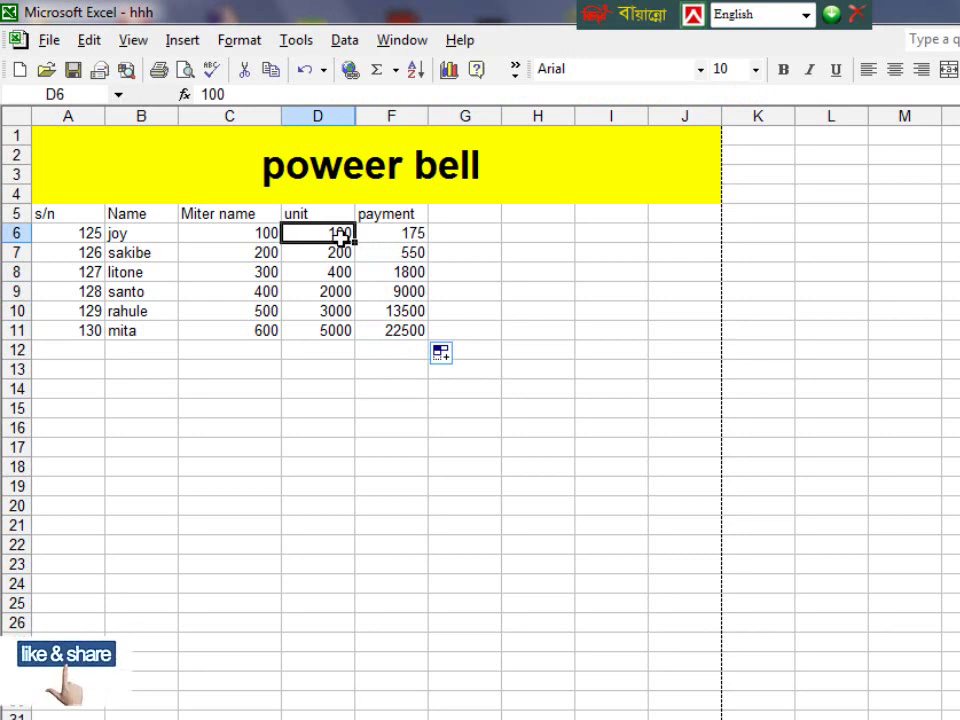
text(98)
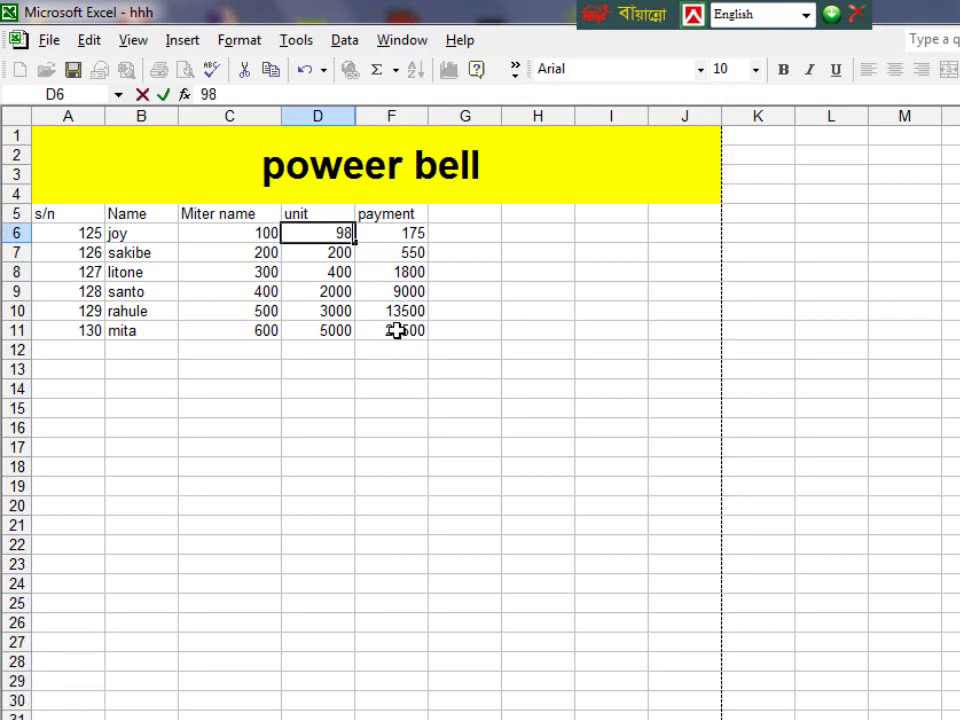
click(392, 406)
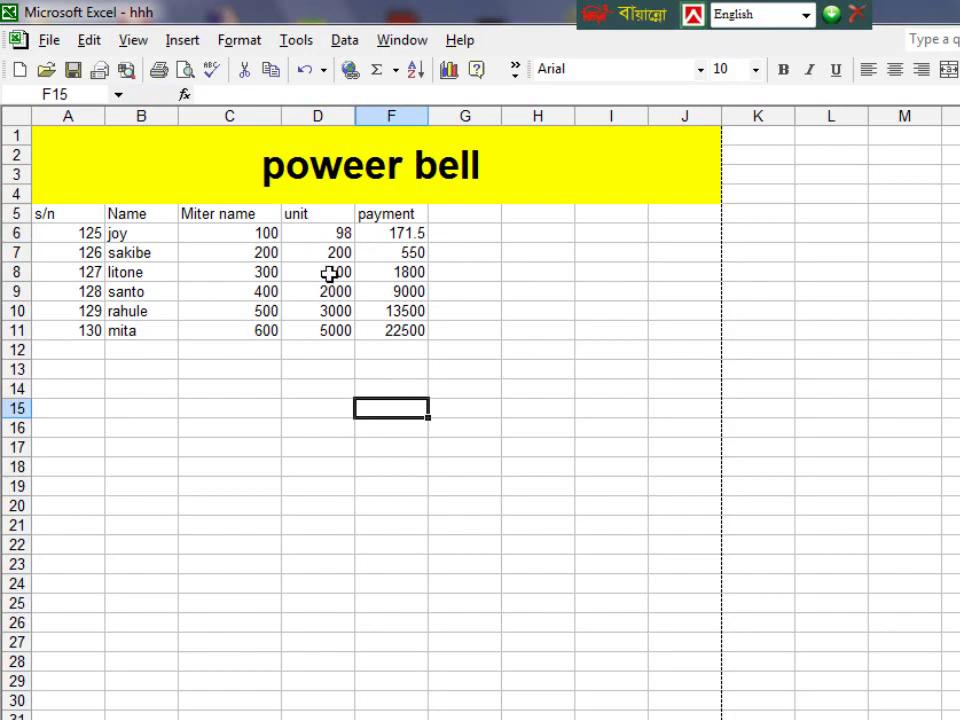
- Change litone's units in D8 to 65, making its payment 113.75
click(339, 274)
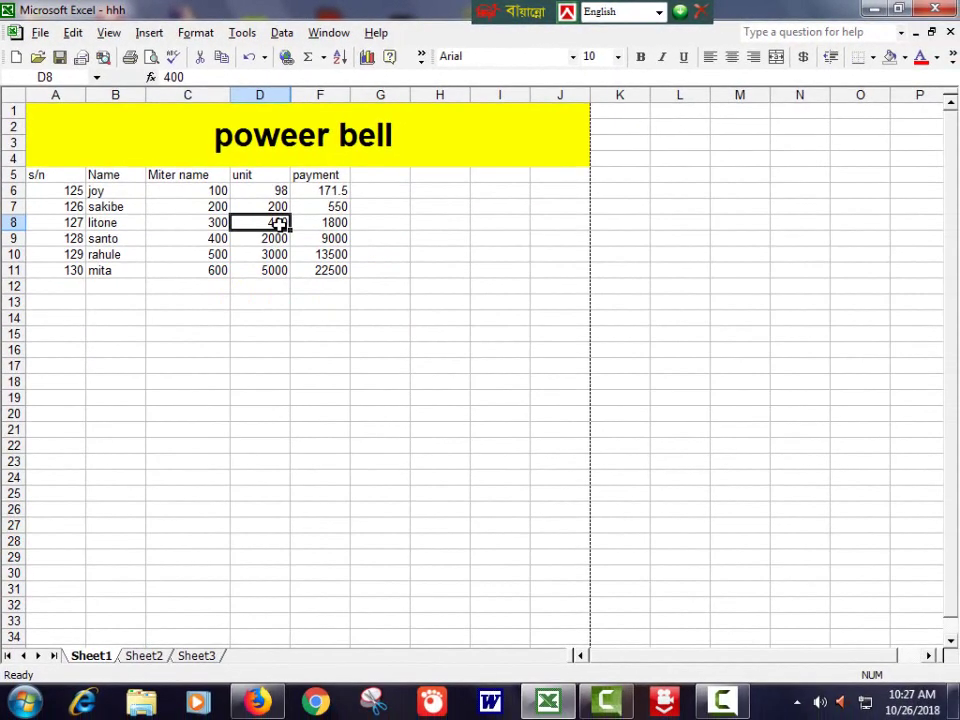
text(65)
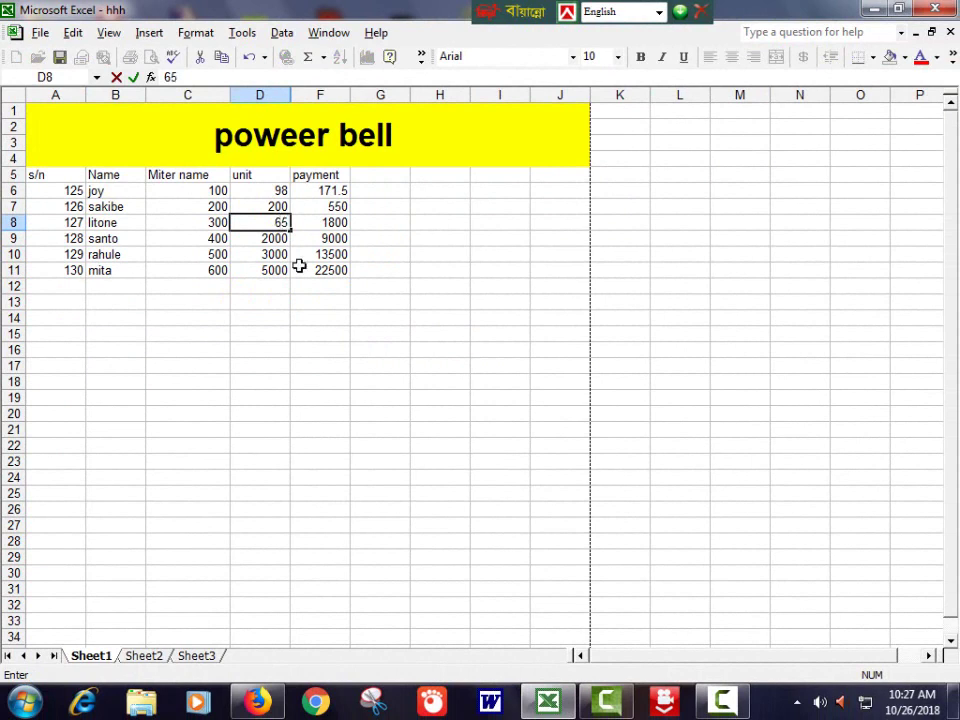
click(318, 362)
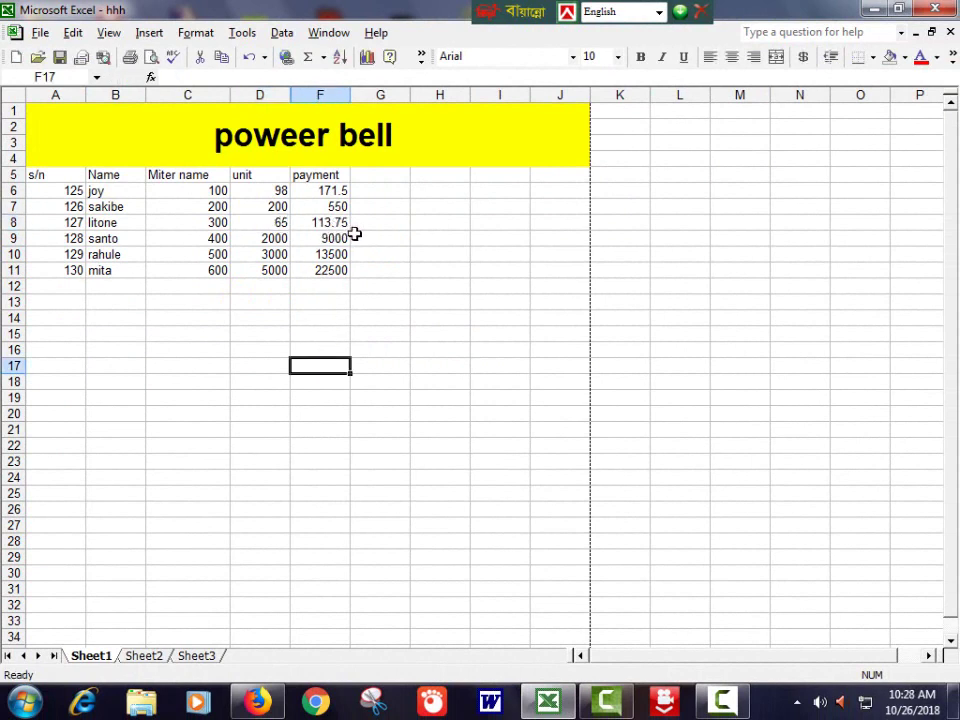
click(279, 224)
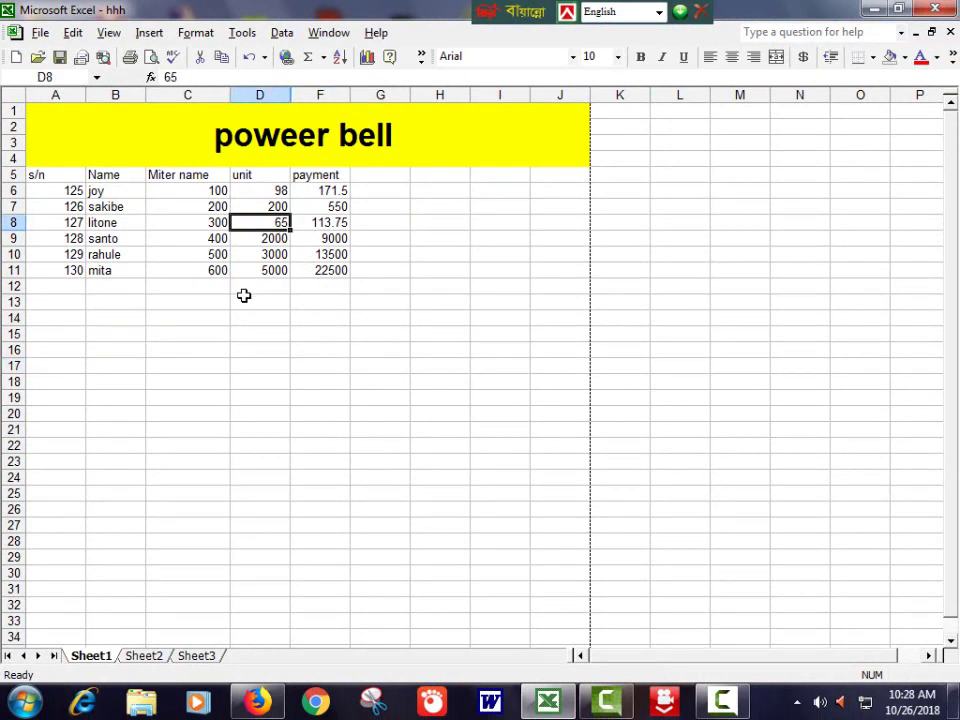
click(319, 365)
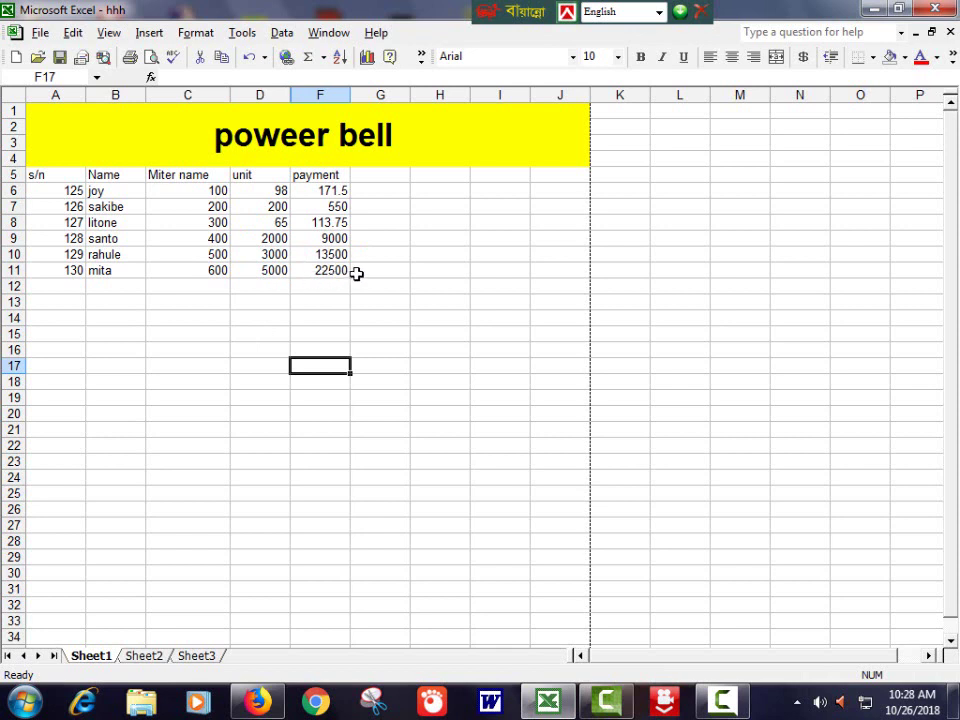
click(303, 298)
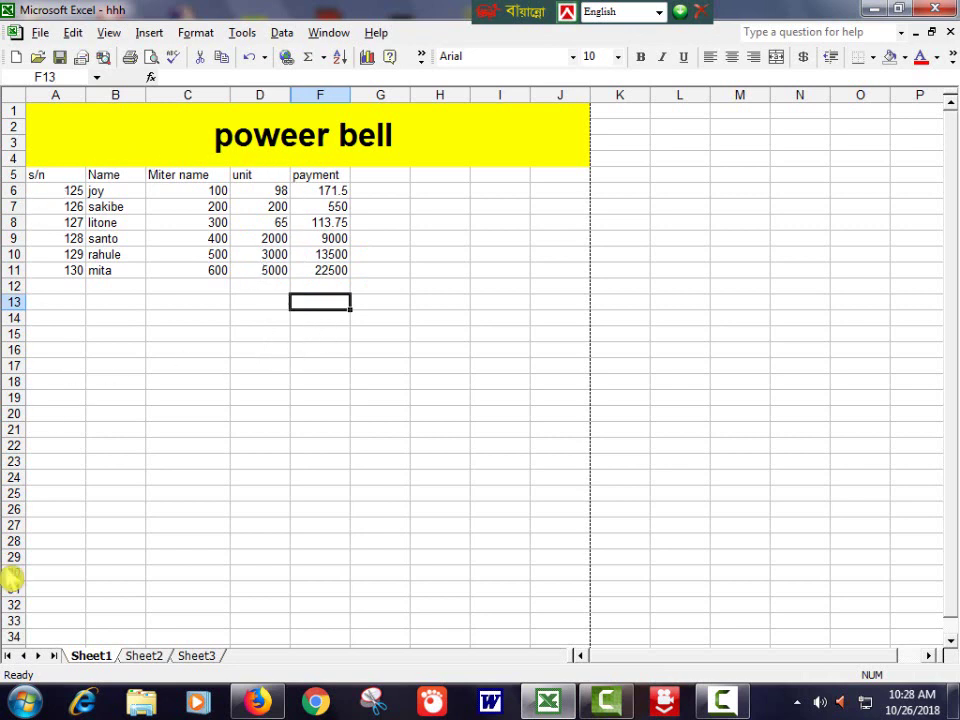
- Inspect F6's nested IF formula and confirm it without changes
double_click(318, 190)
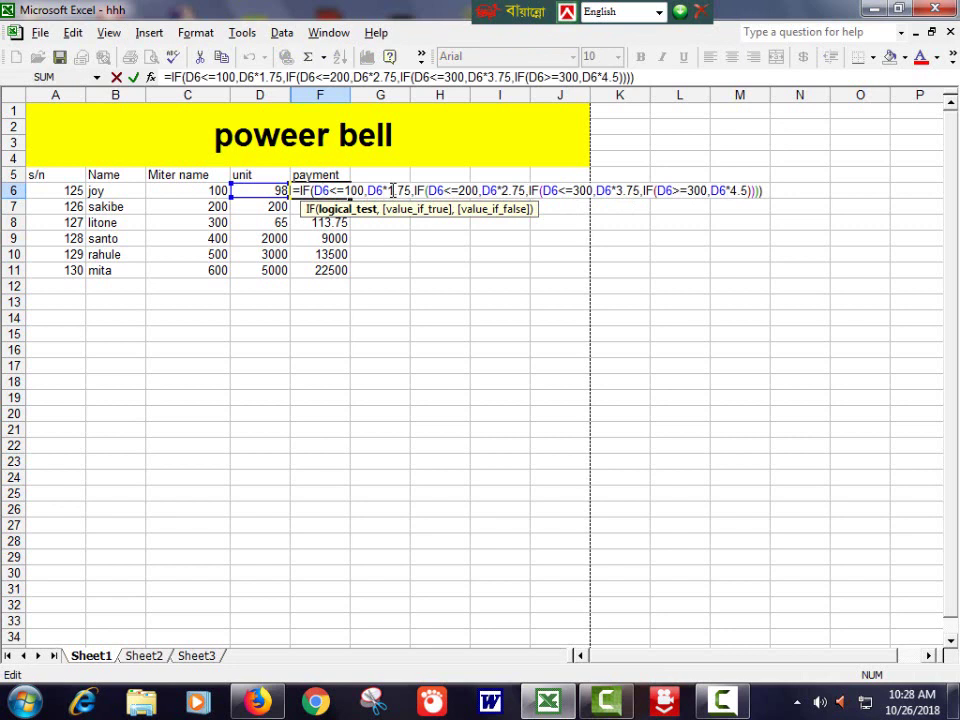
key(Return)
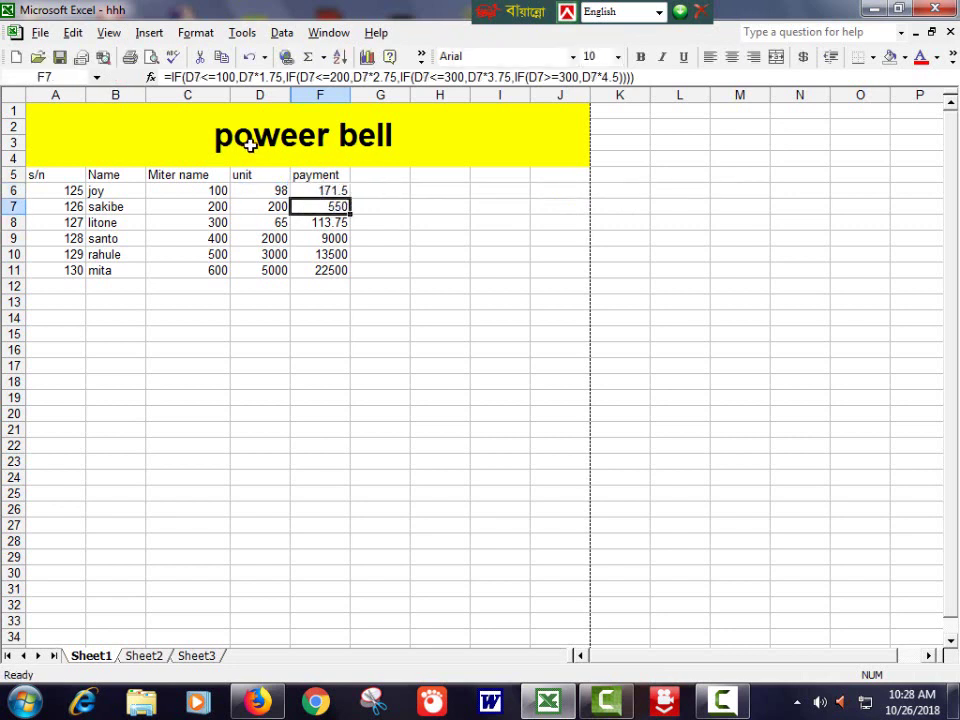
click(384, 354)
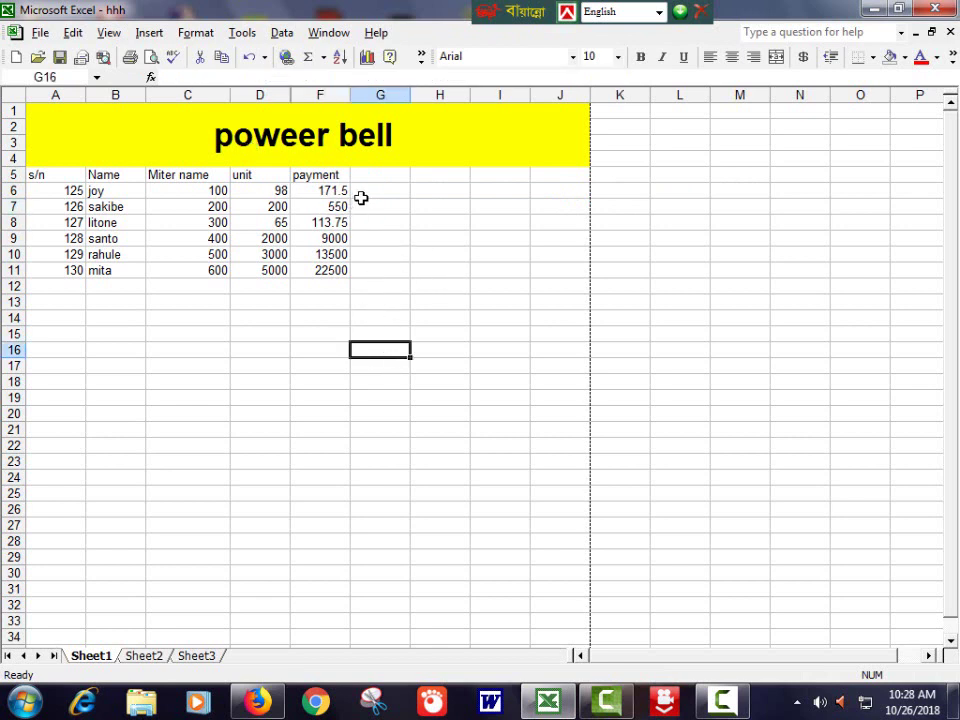
- Apply Outline and Inside borders to the table range A1:J11 via Format Cells
drag(358, 150, 360, 267)
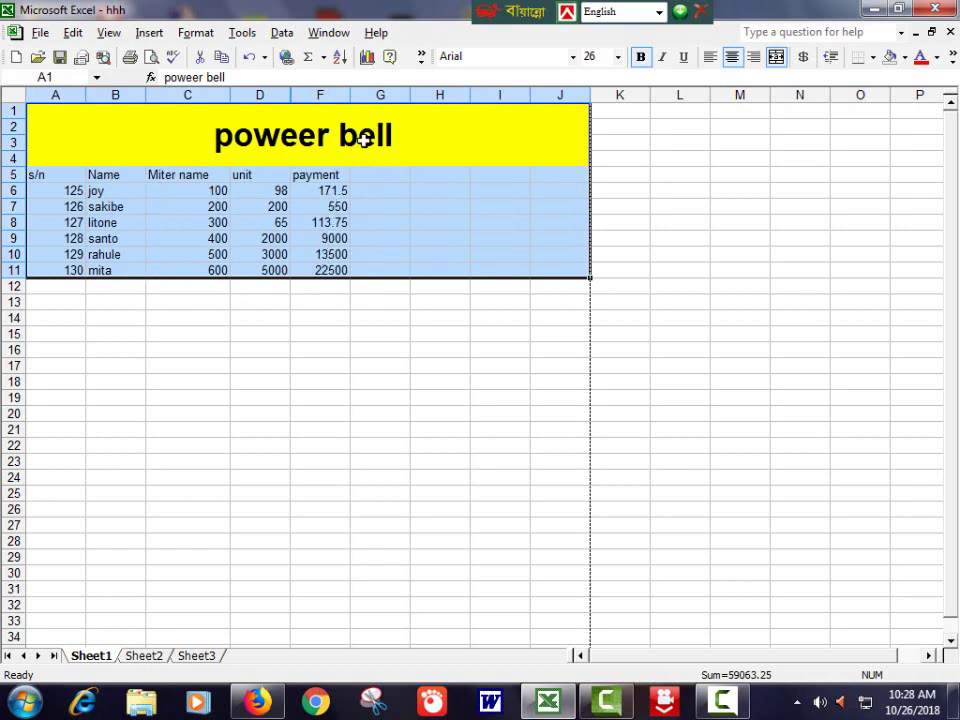
click(210, 31)
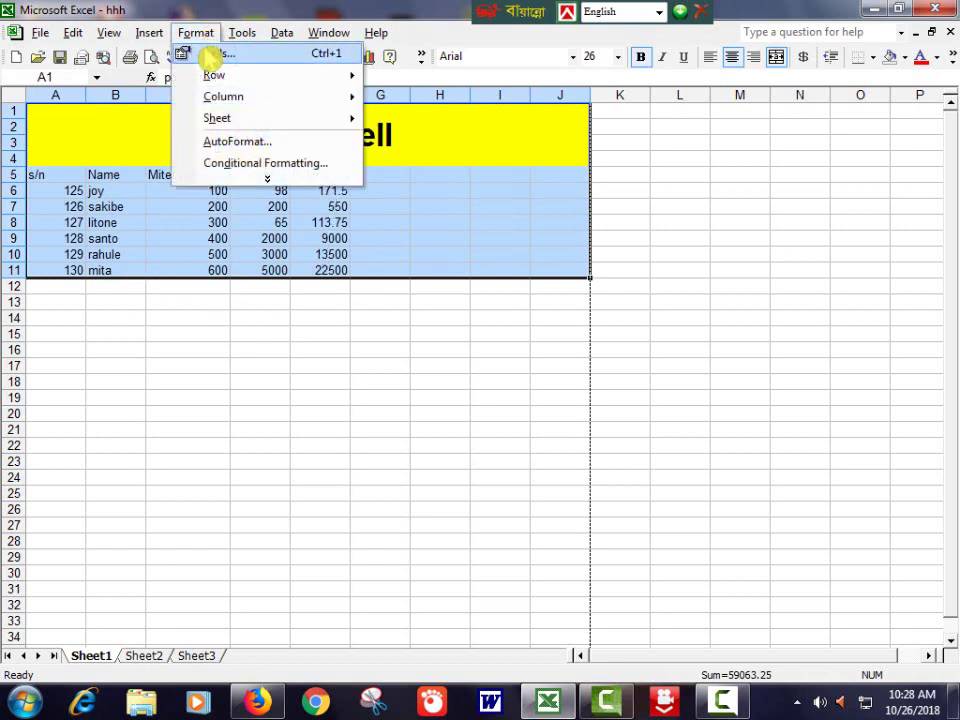
click(210, 54)
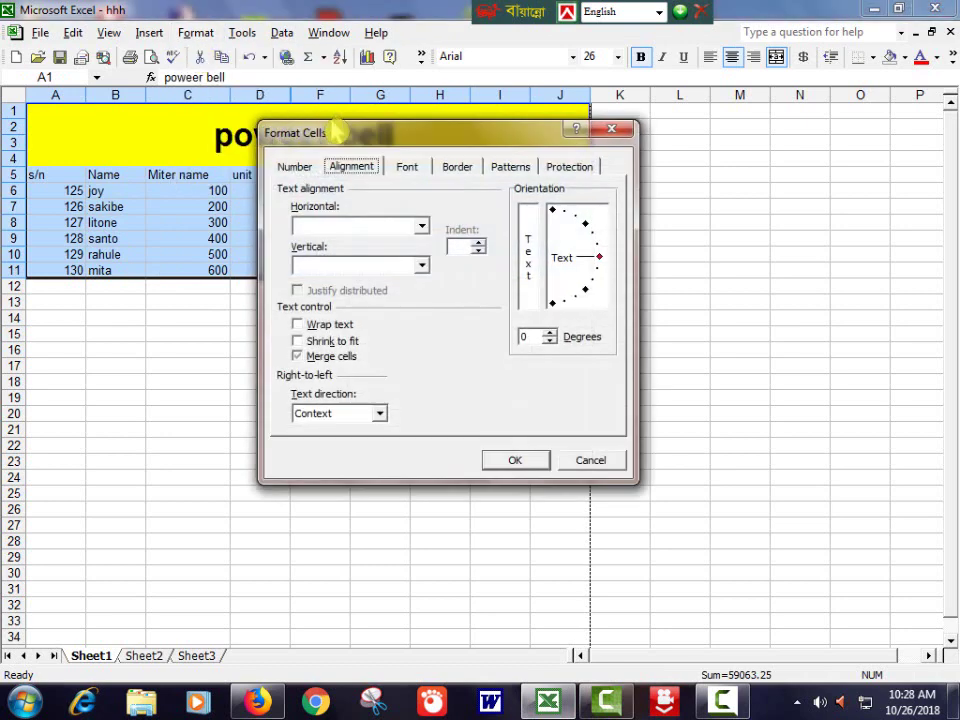
click(456, 167)
click(403, 216)
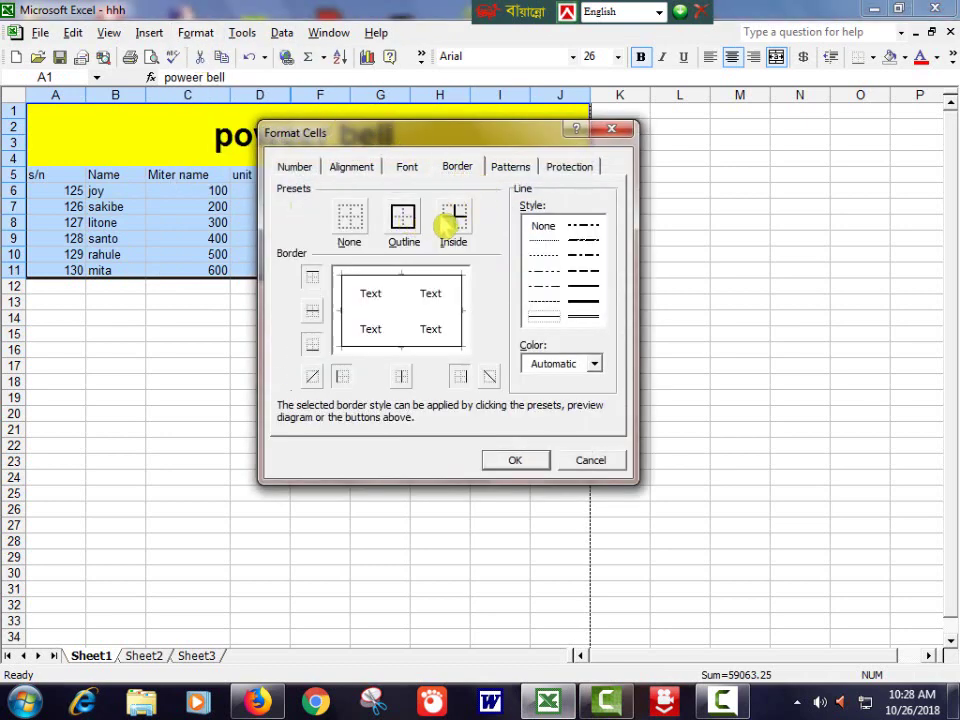
click(453, 222)
click(518, 461)
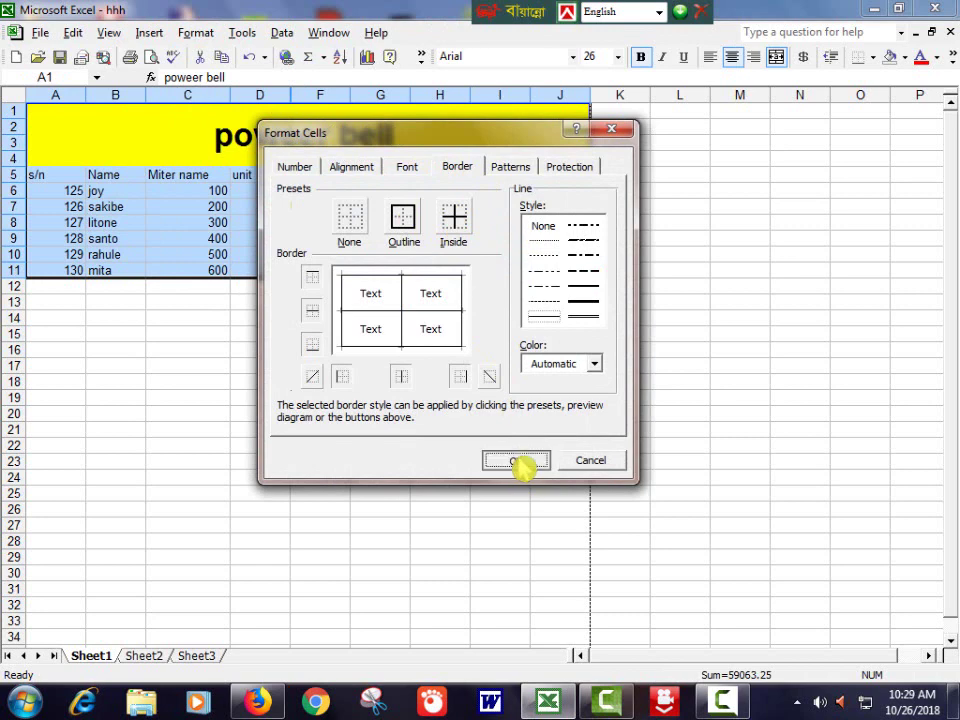
- Select cell F6 to check its payment formula
click(386, 405)
click(304, 187)
click(270, 300)
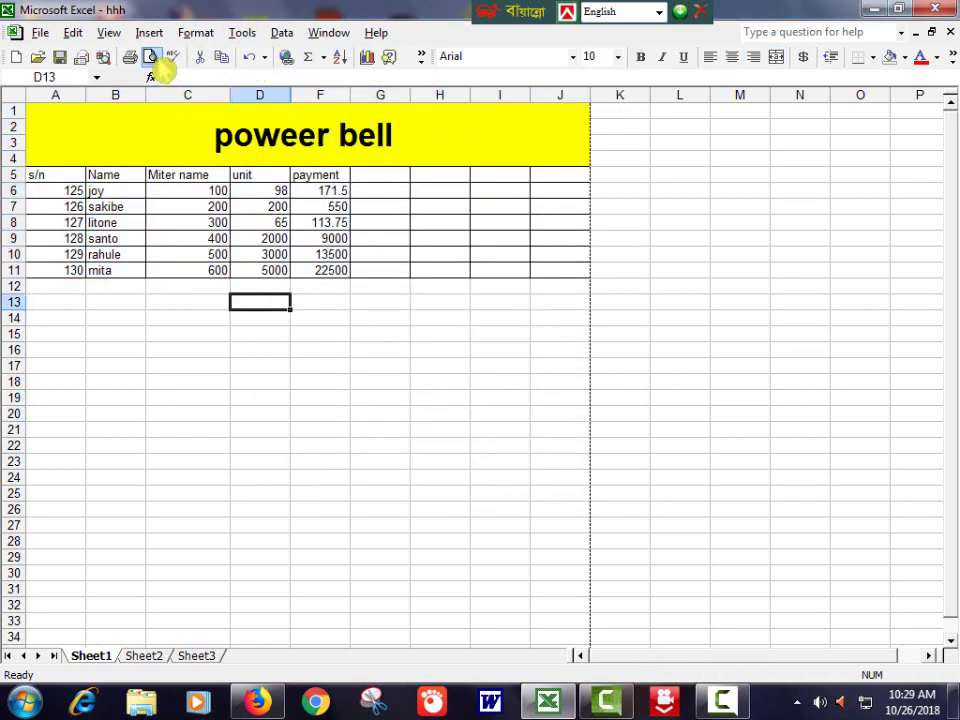
click(152, 57)
click(360, 204)
scroll(470, 200, up, 3)
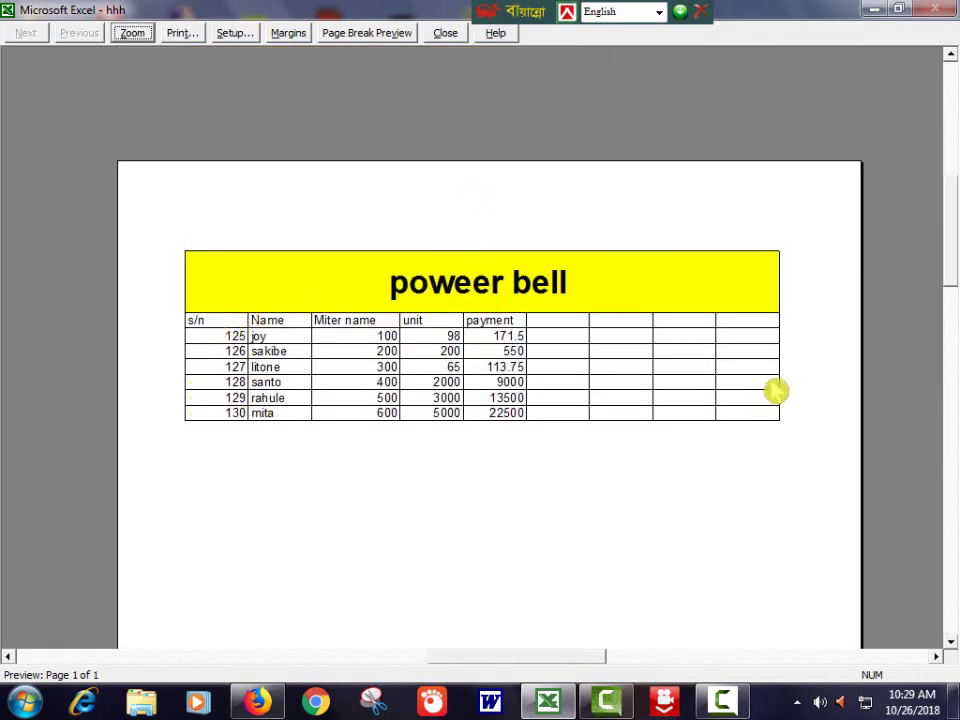
click(445, 33)
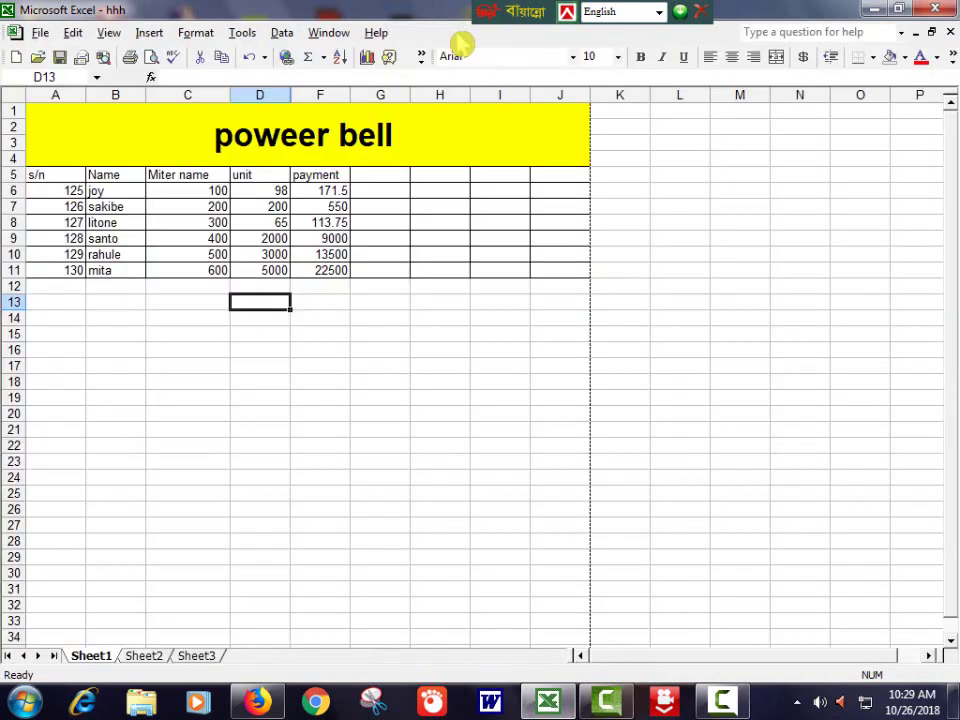
click(484, 316)
click(270, 330)
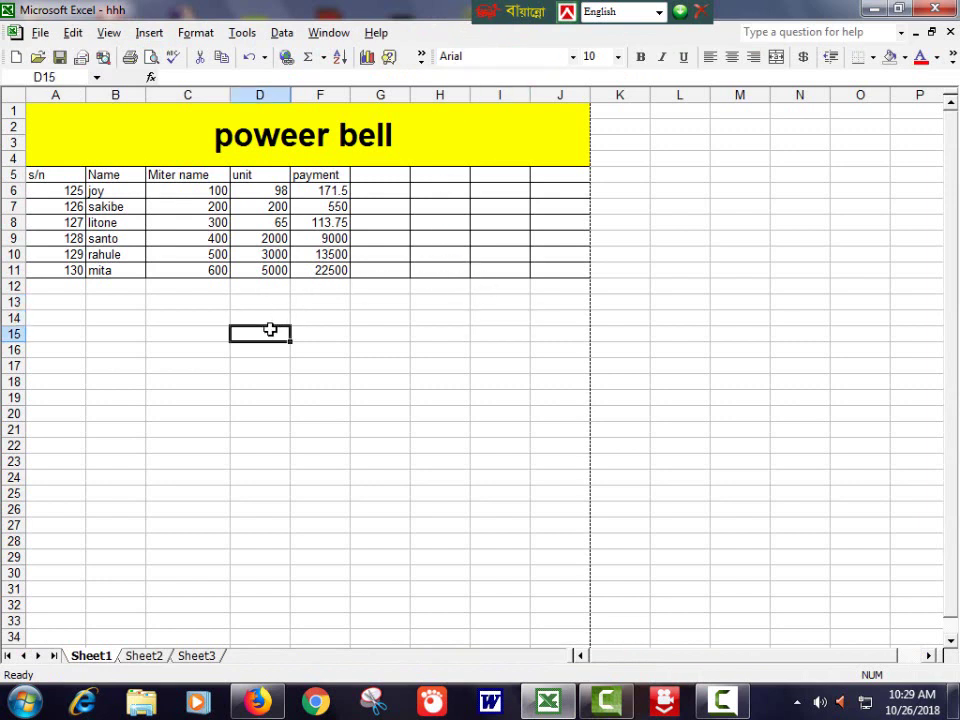
mouse_move(34, 175)
mouse_down()
mouse_move(193, 160)
mouse_move(302, 178)
mouse_up()
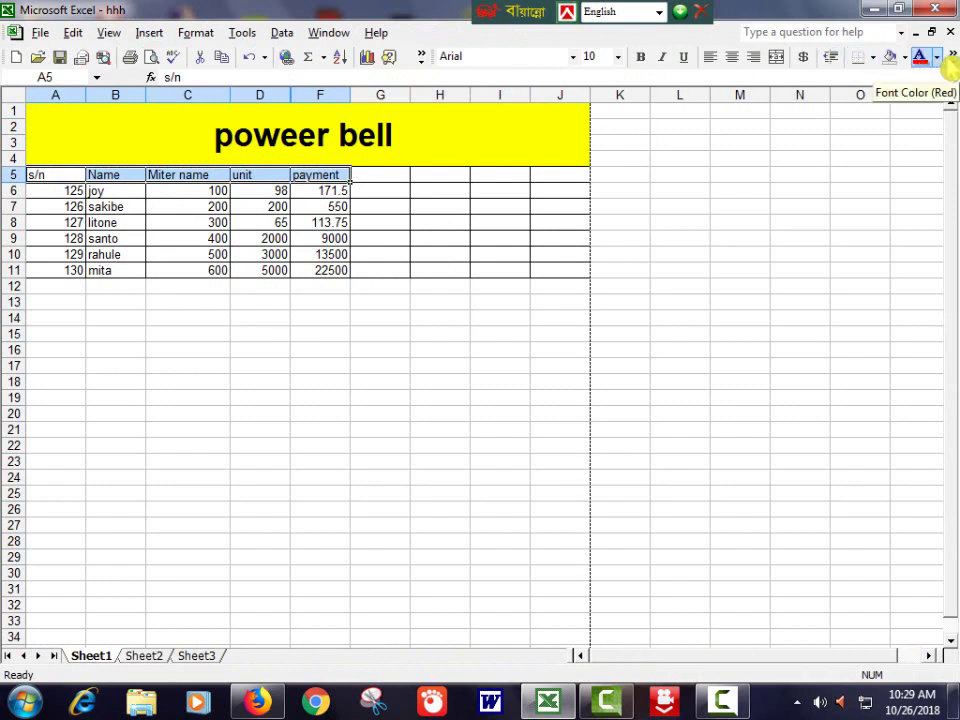
- Make the header row A5:F5 red text on a green fill
click(938, 58)
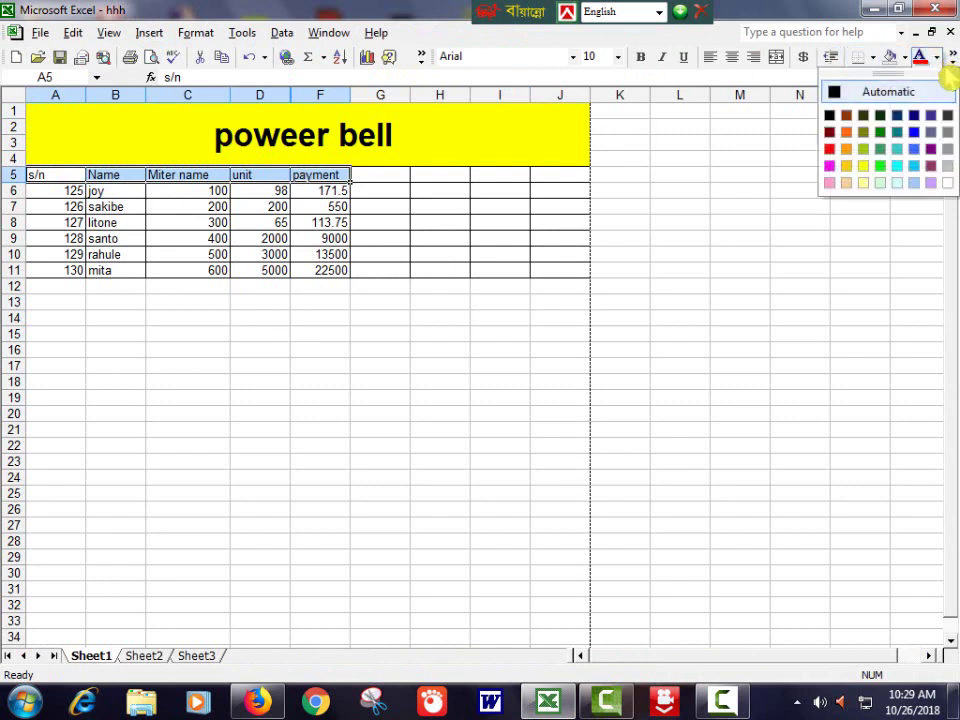
click(830, 150)
click(380, 286)
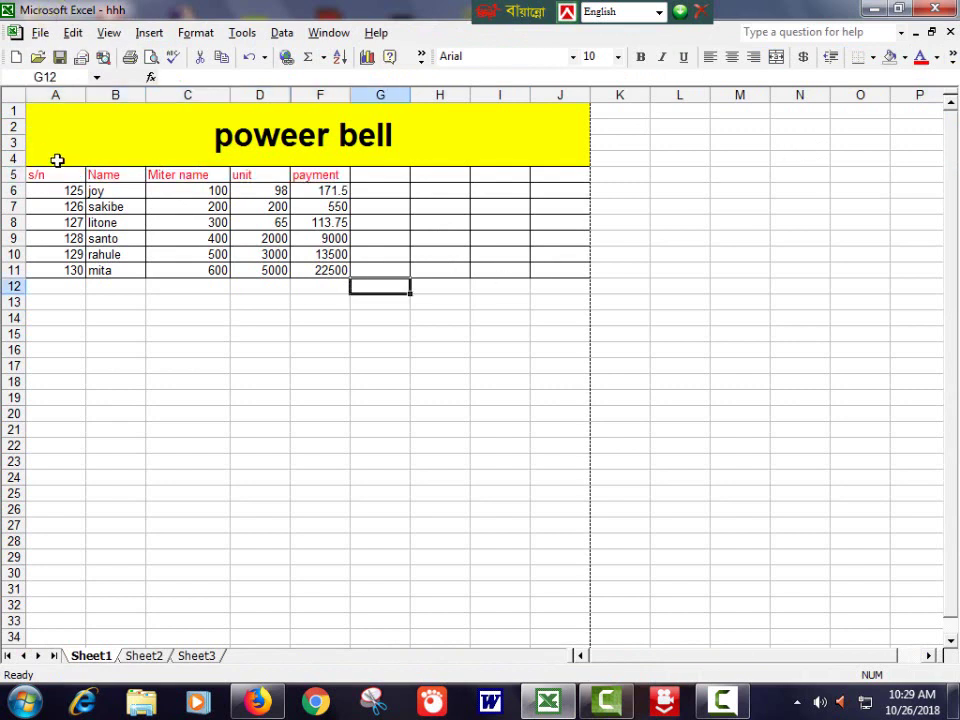
drag(44, 178, 345, 176)
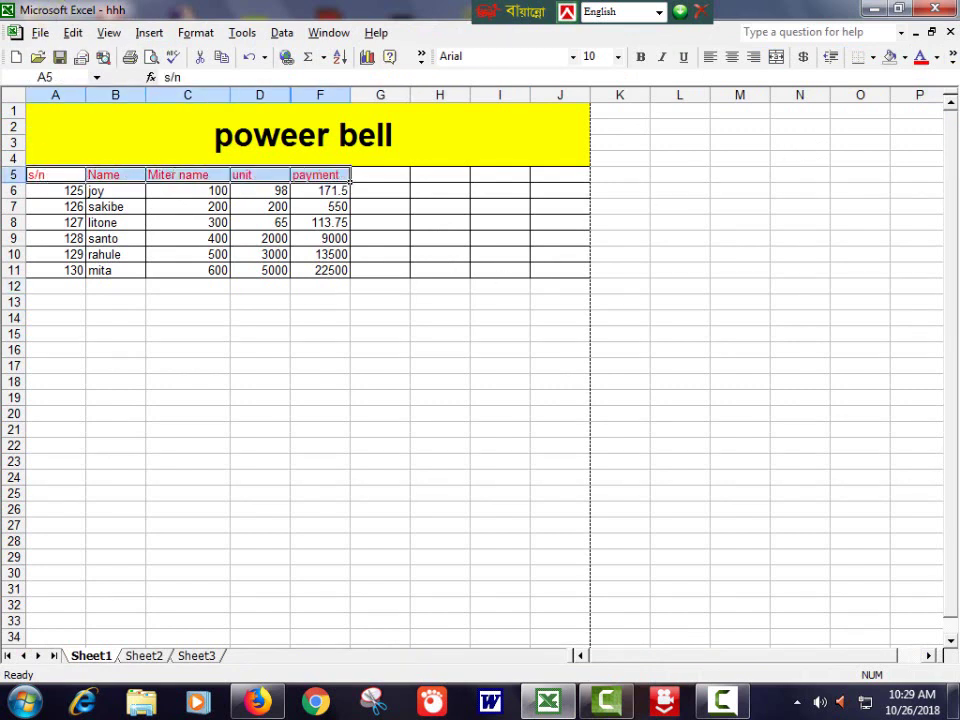
click(904, 58)
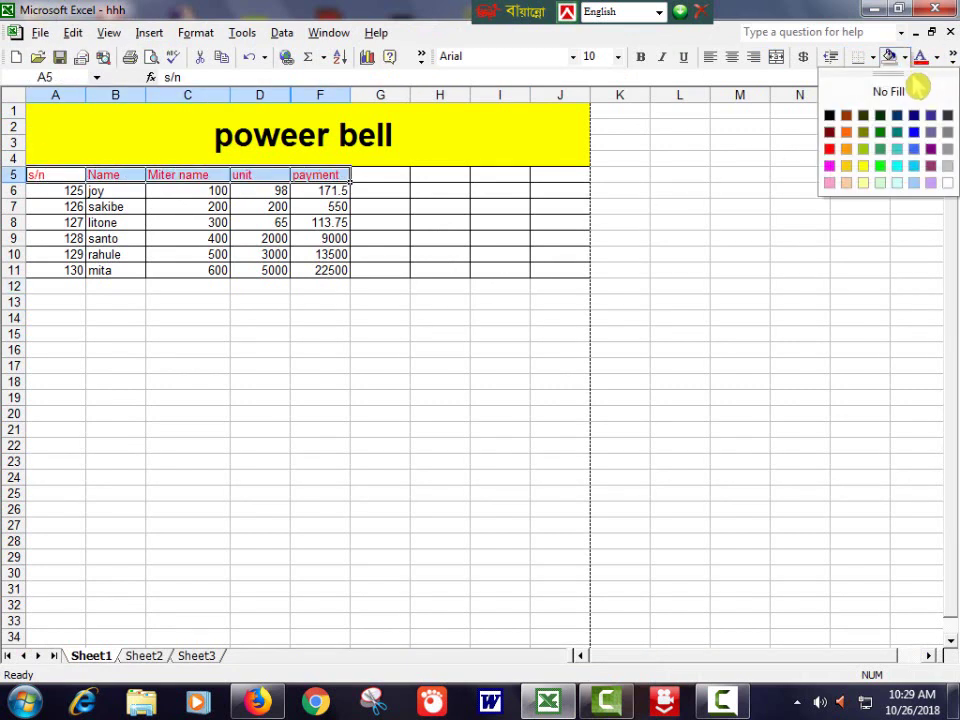
click(880, 150)
click(393, 400)
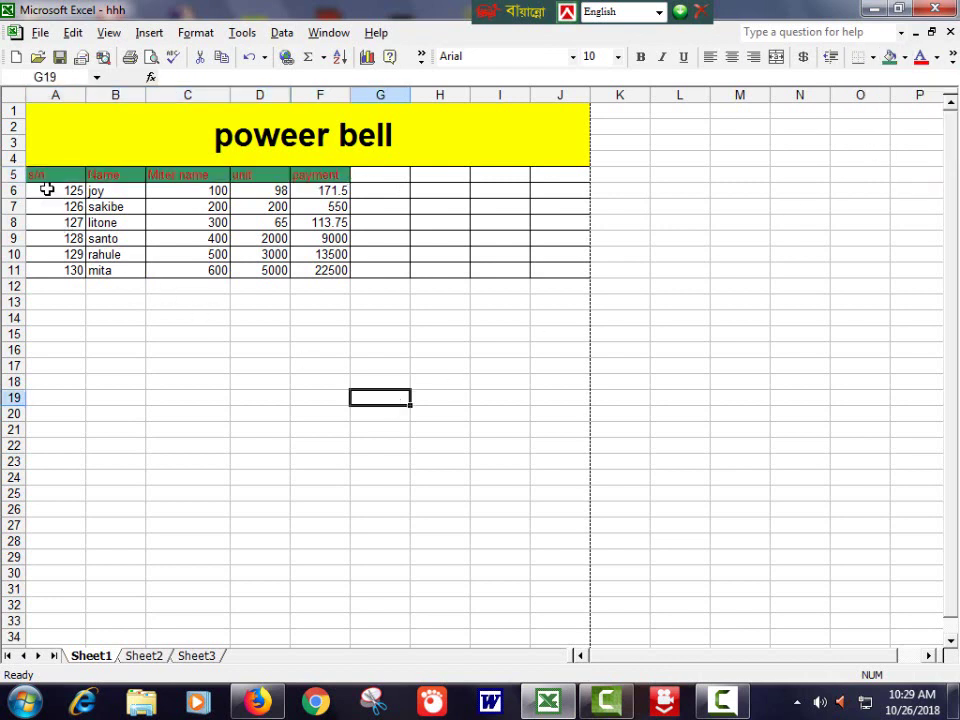
- Shade the data rows A6:F11 turquoise
drag(47, 189, 338, 265)
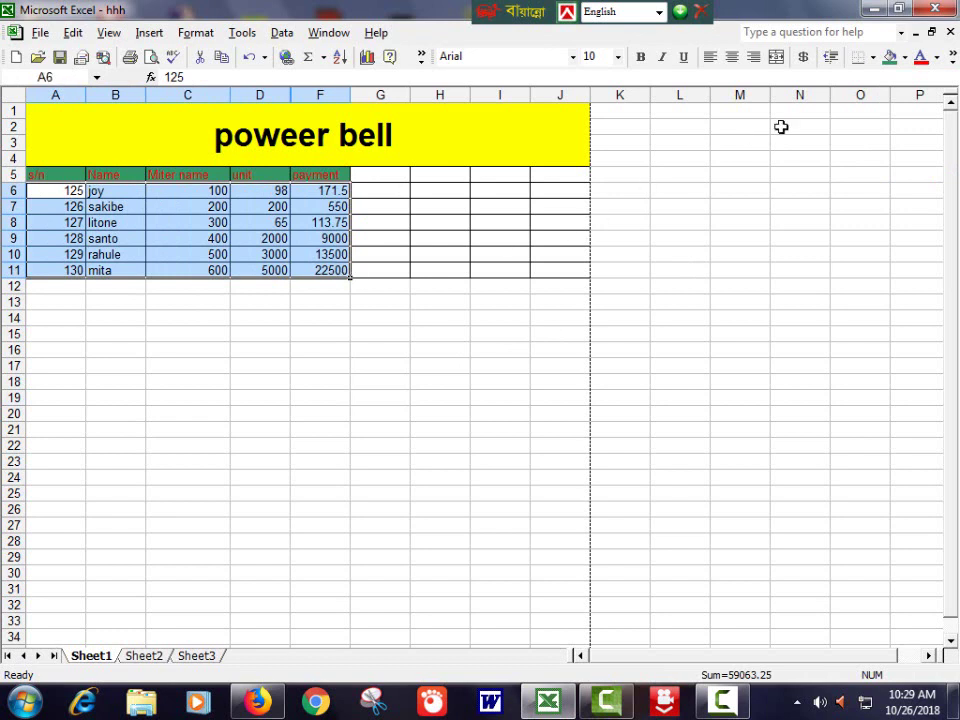
click(904, 57)
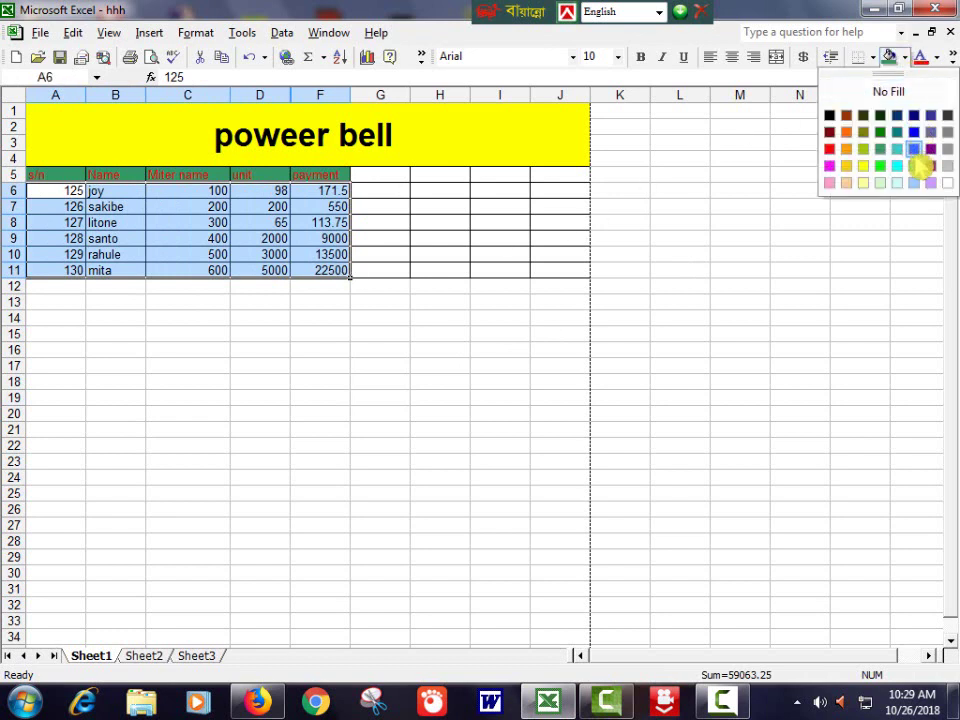
click(897, 165)
click(372, 380)
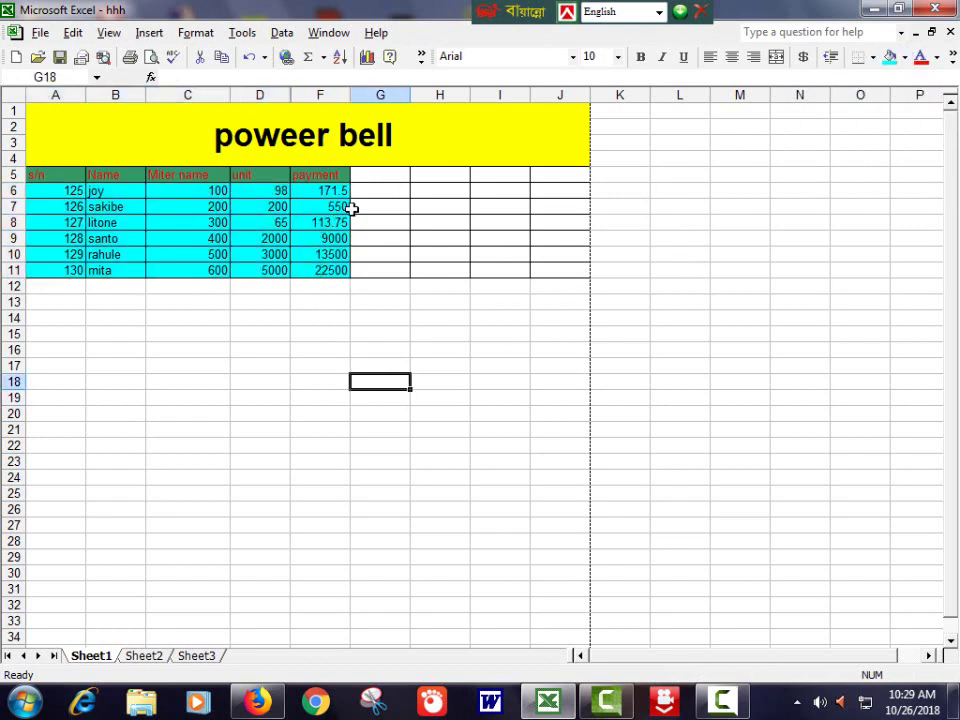